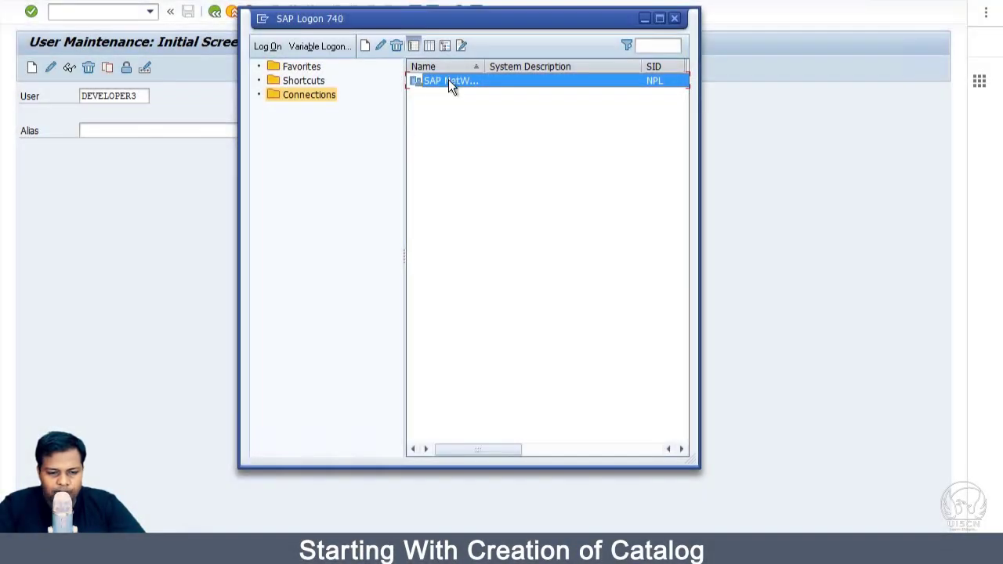
Log on to the NPL connection as the remembered developer user with the saved password
double_click(450, 82)
text(D)
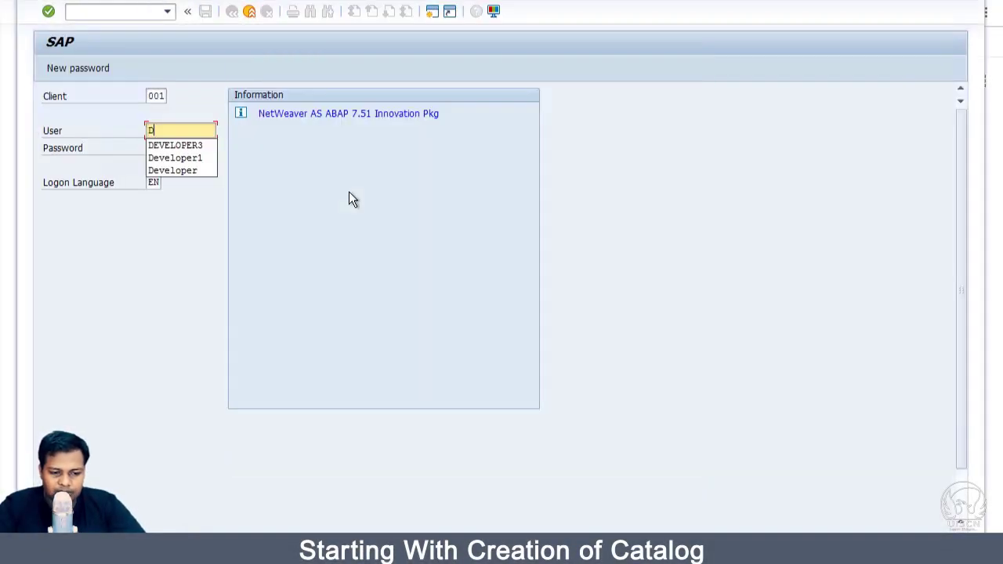
key(Down)
key(Return)
key(Tab)
key(ctrl+v)
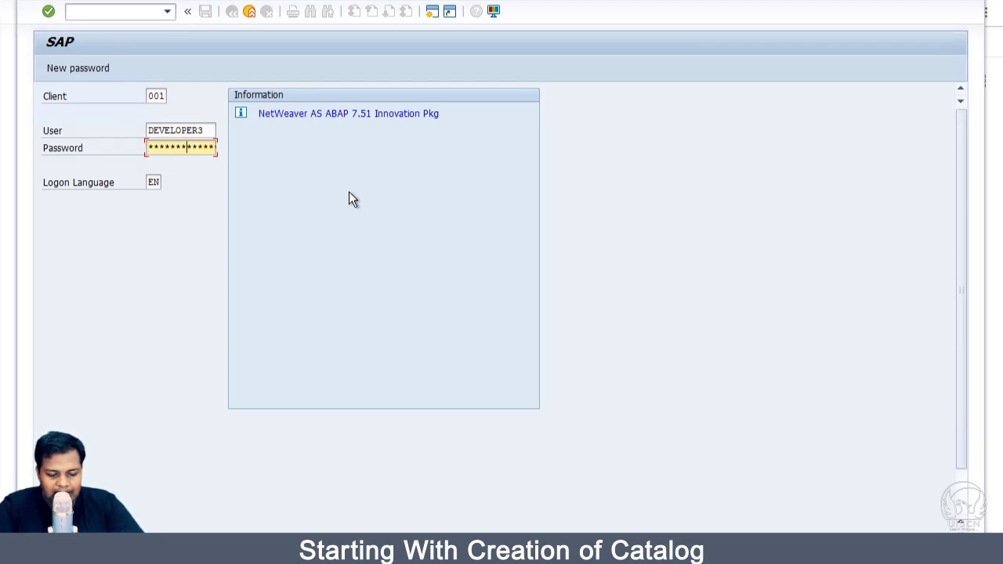
key(Return)
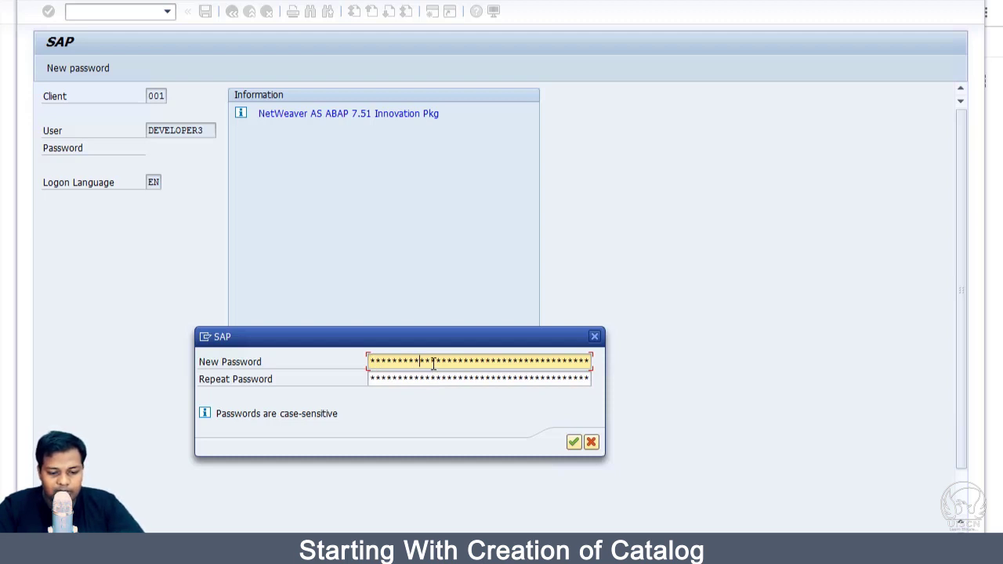
Set and repeat a new password, then dismiss the copyright notice
key(Tab)
text(*****)
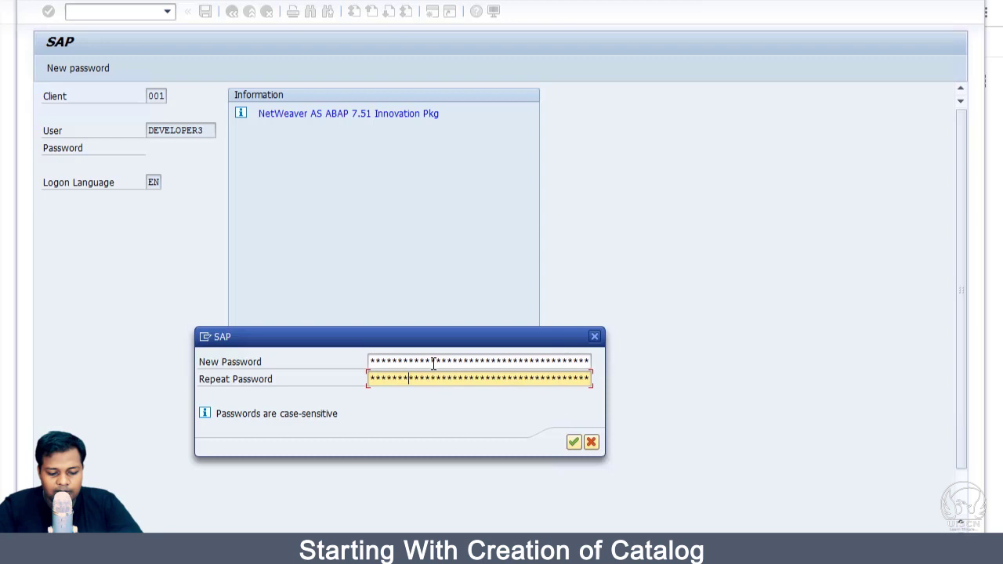
text(*)
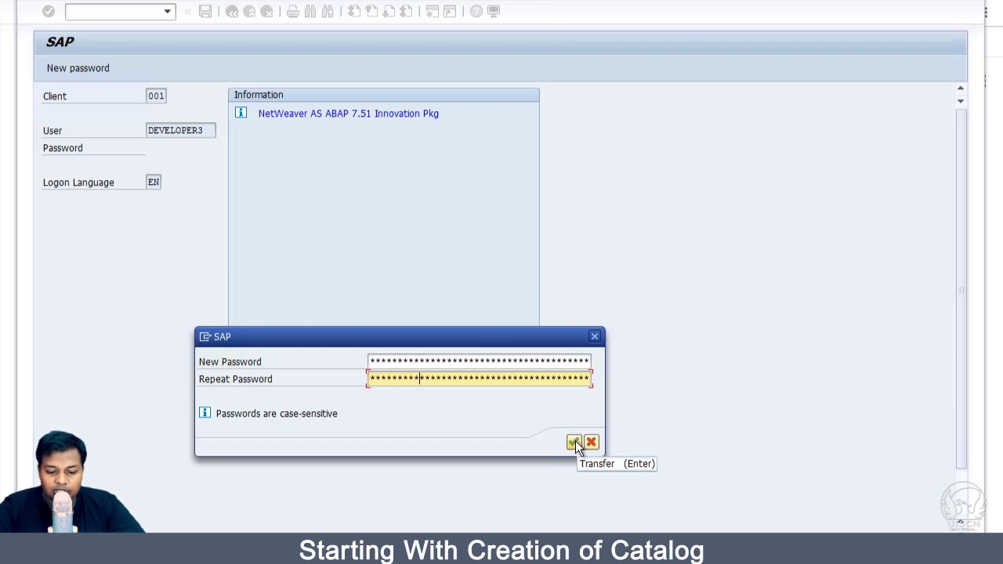
click(573, 442)
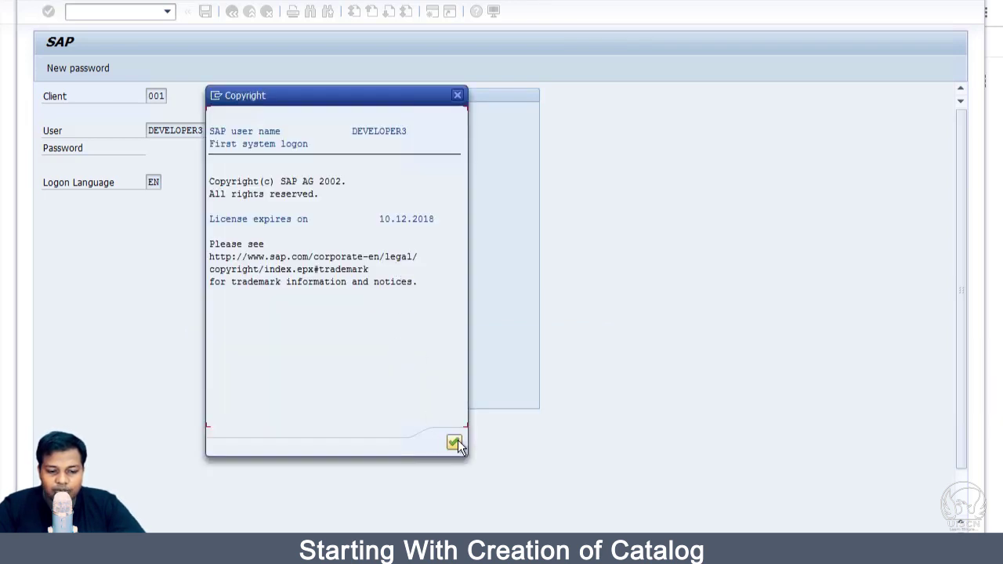
click(453, 442)
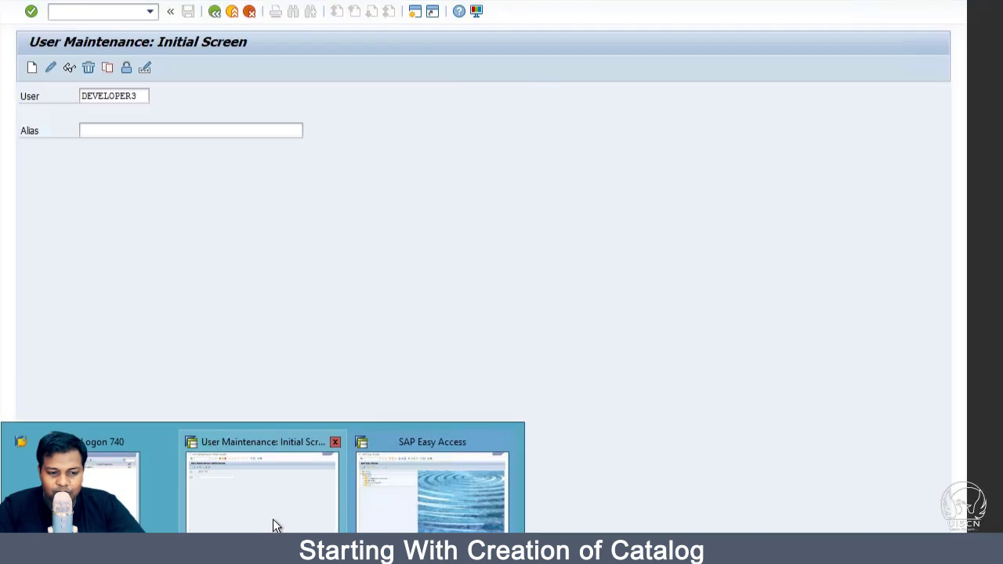
Open the developer user in change mode on Logon Data and review the password-rules help
click(273, 518)
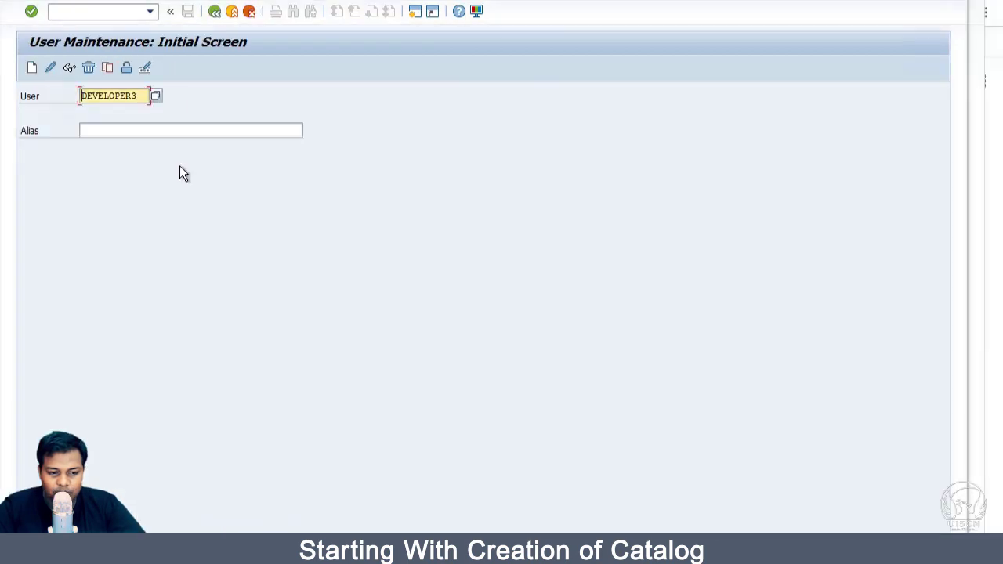
click(48, 68)
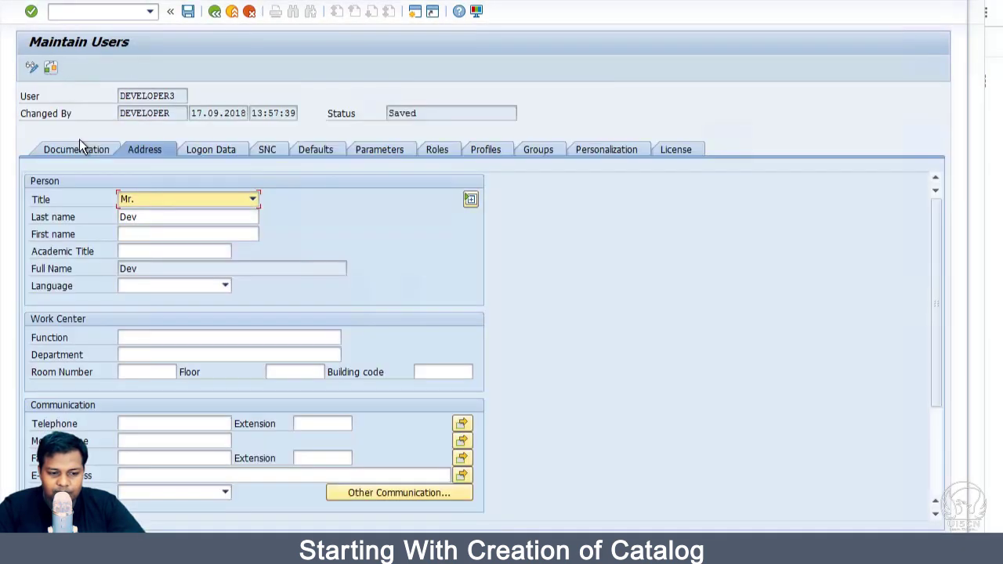
click(225, 151)
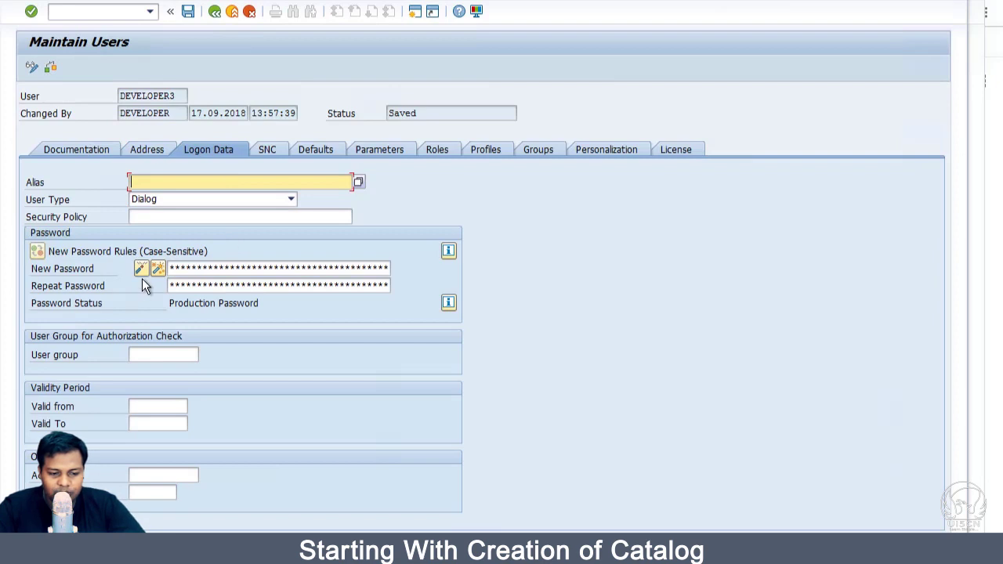
click(449, 251)
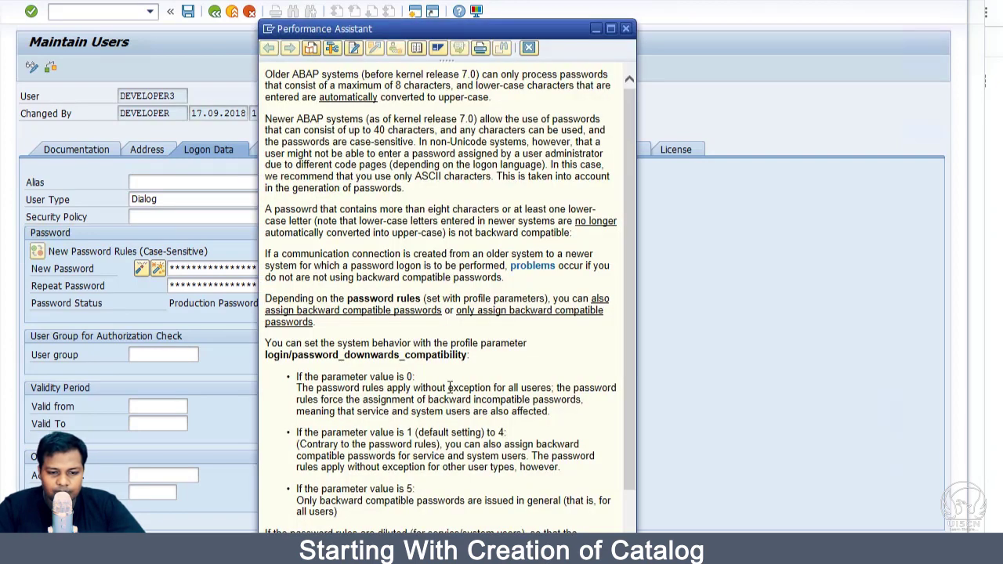
click(625, 29)
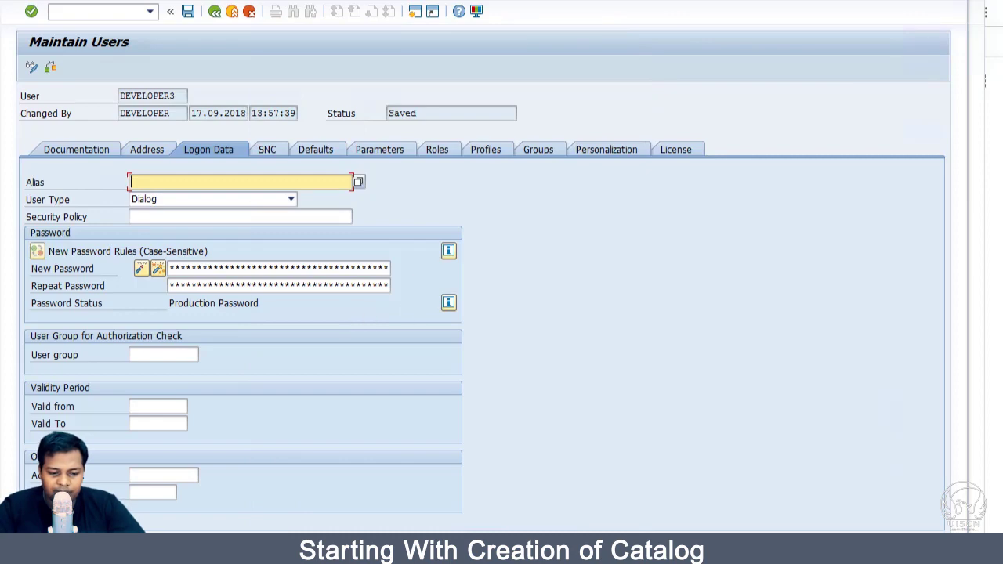
mouse_move(263, 552)
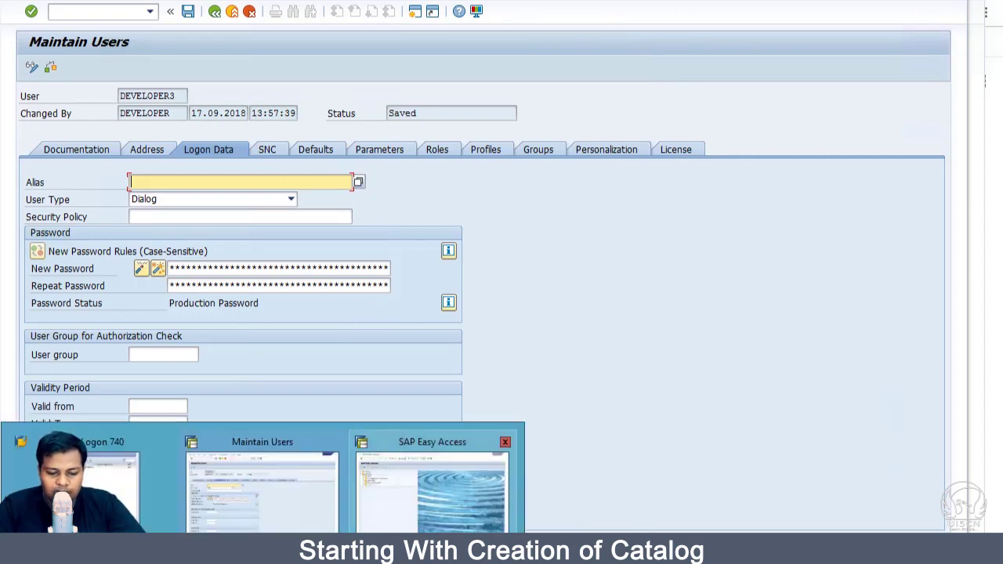
Reposition the SAP Easy Access window, narrow its menu tree pane, then switch to Chrome
click(431, 481)
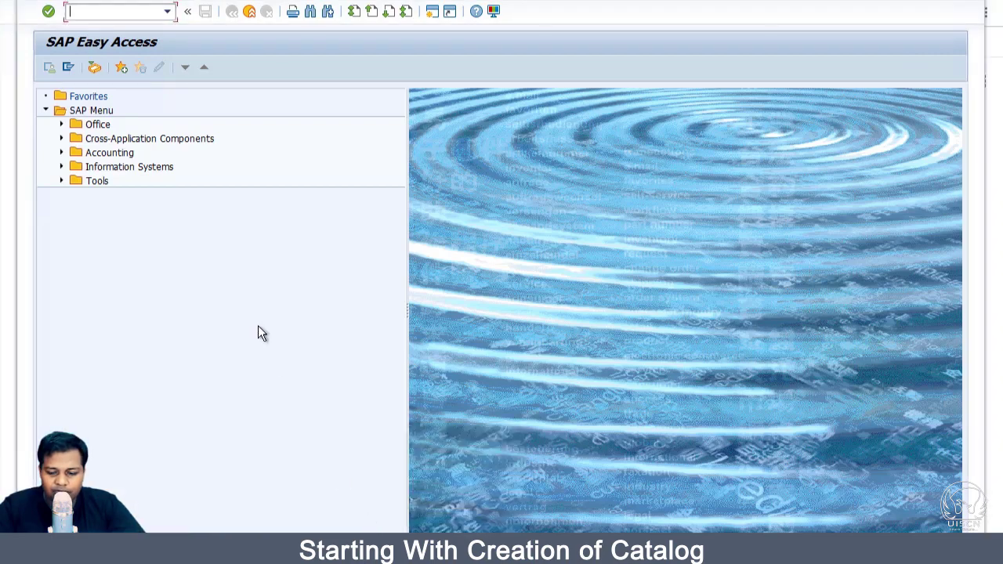
mouse_move(408, 2)
mouse_down()
mouse_move(472, 38)
mouse_move(394, 5)
mouse_up()
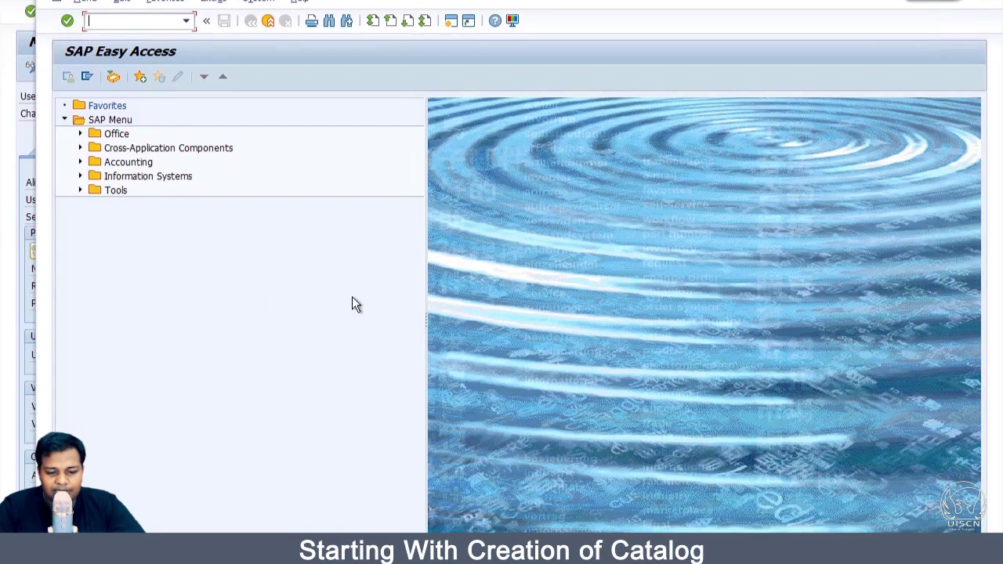
drag(424, 318, 337, 313)
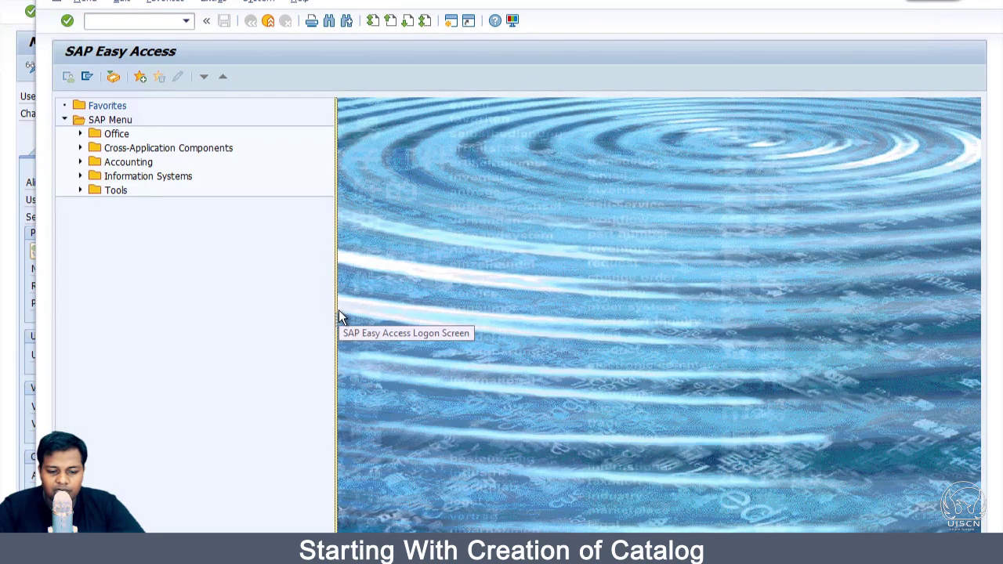
click(284, 325)
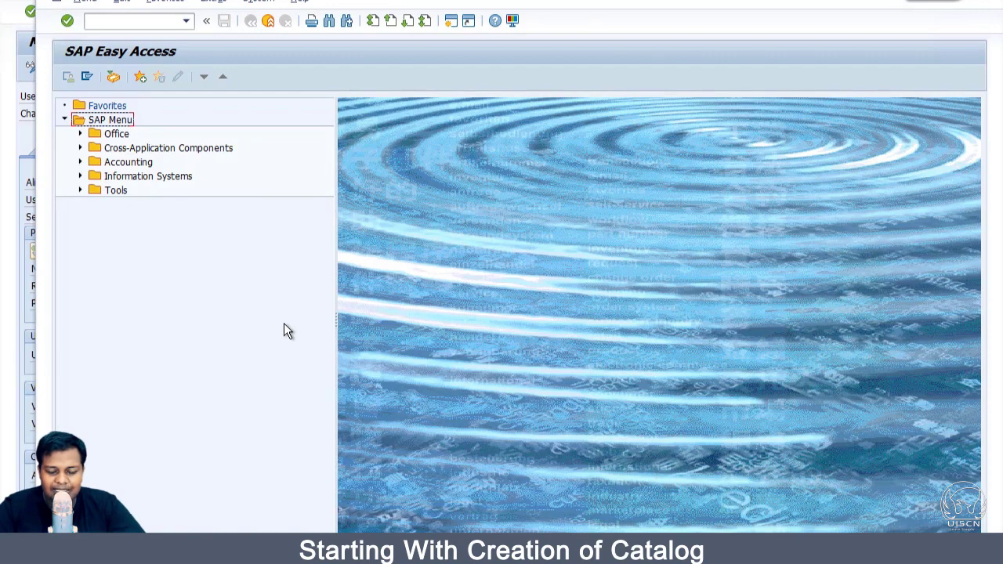
mouse_move(552, 4)
mouse_down()
mouse_move(578, 3)
mouse_move(504, 1)
mouse_move(539, 3)
mouse_up()
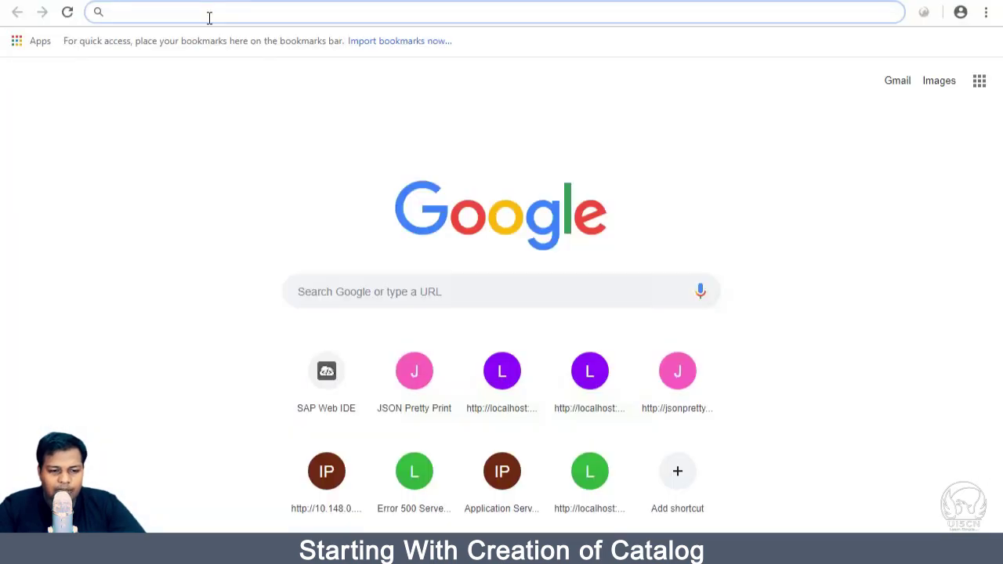
click(204, 245)
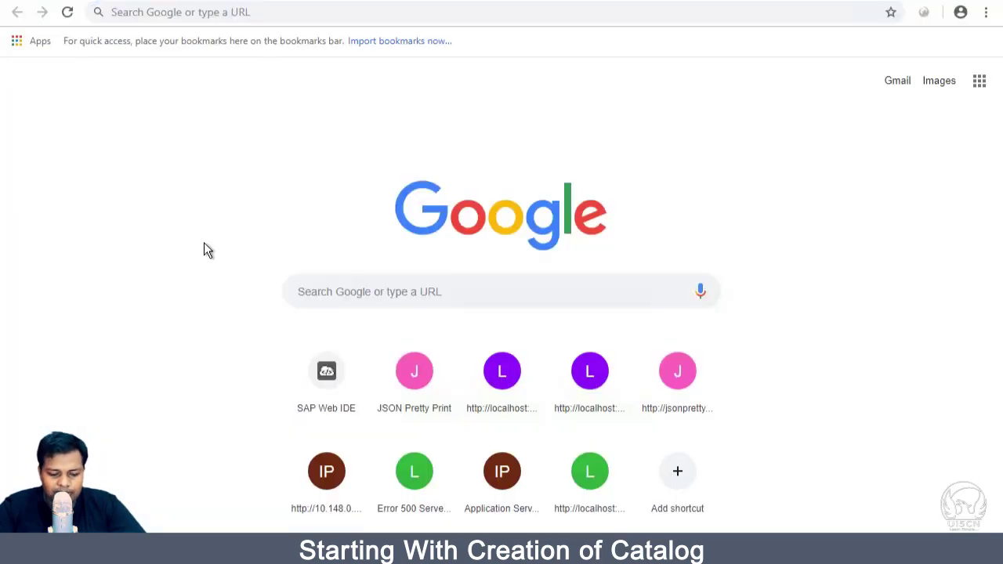
Return the Maintain Users window to the SAP main menu with /n
mouse_move(235, 556)
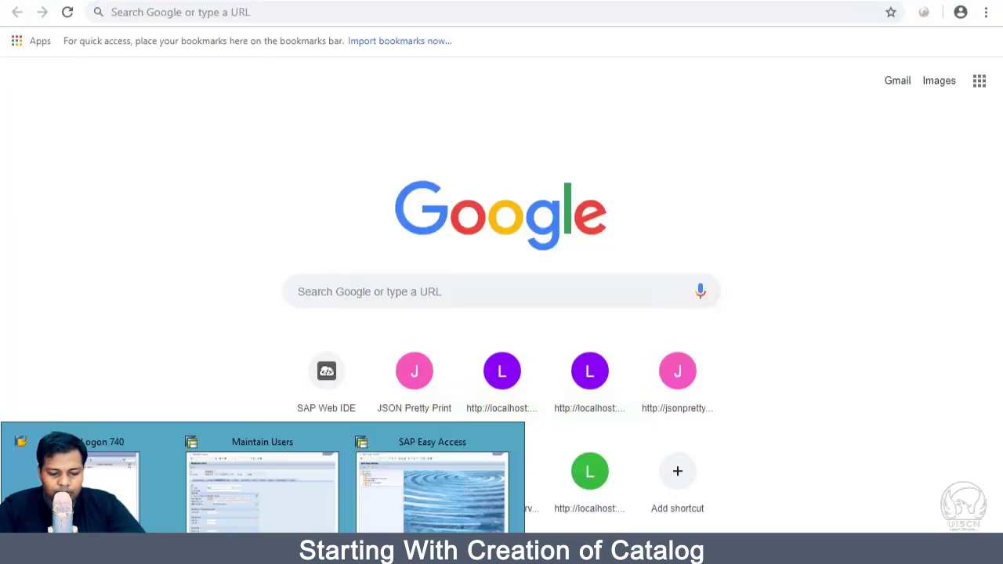
click(238, 511)
click(102, 11)
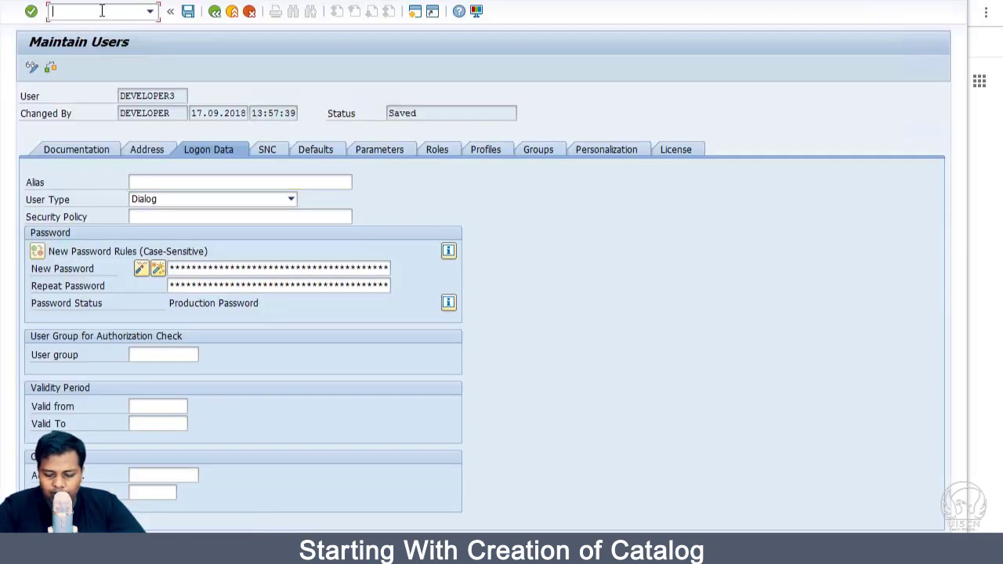
text(/n)
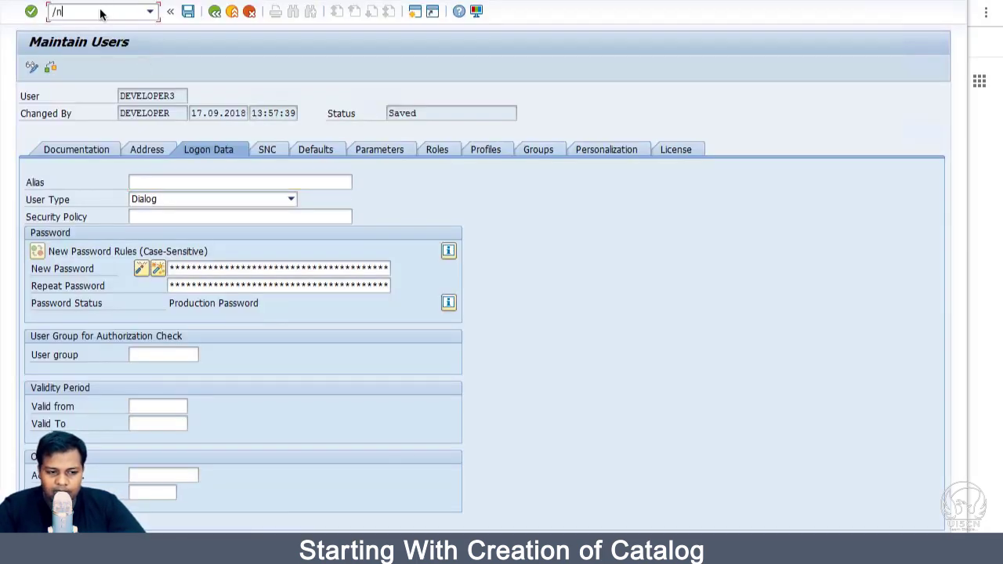
key(Return)
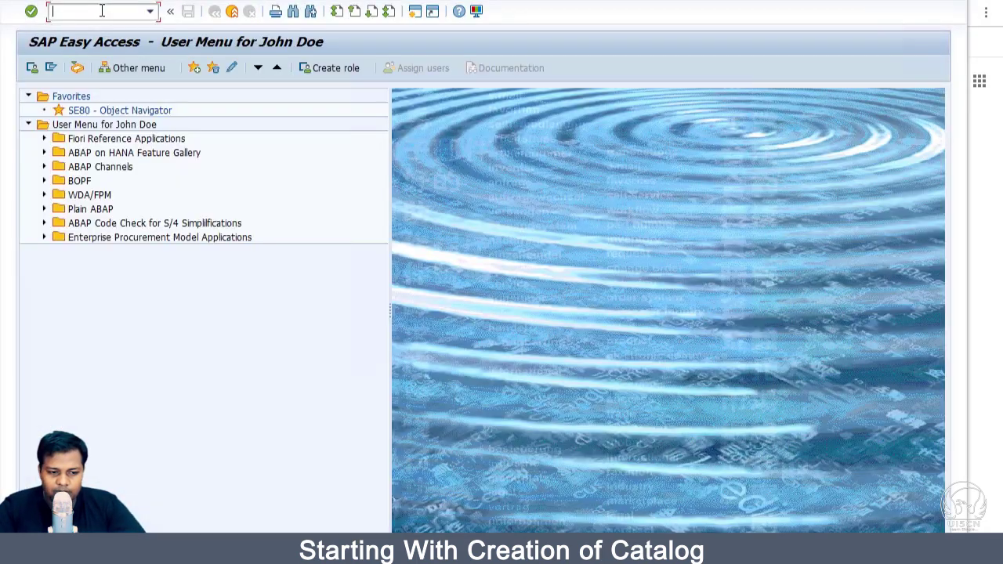
Launch the SAP Fiori Launchpad transaction from Fiori Reference Applications in a new window
click(45, 139)
click(100, 154)
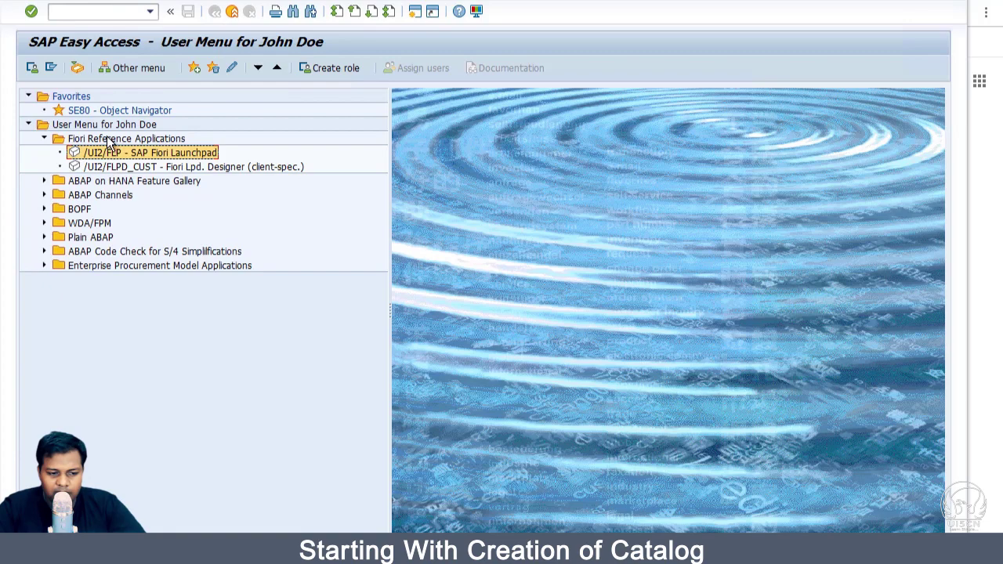
click(109, 169)
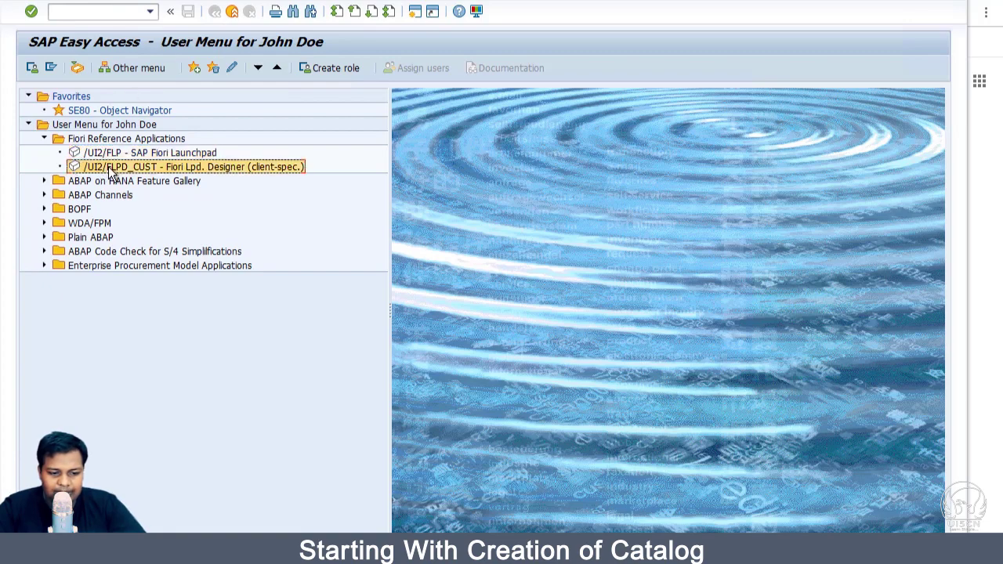
click(114, 156)
right_click(112, 157)
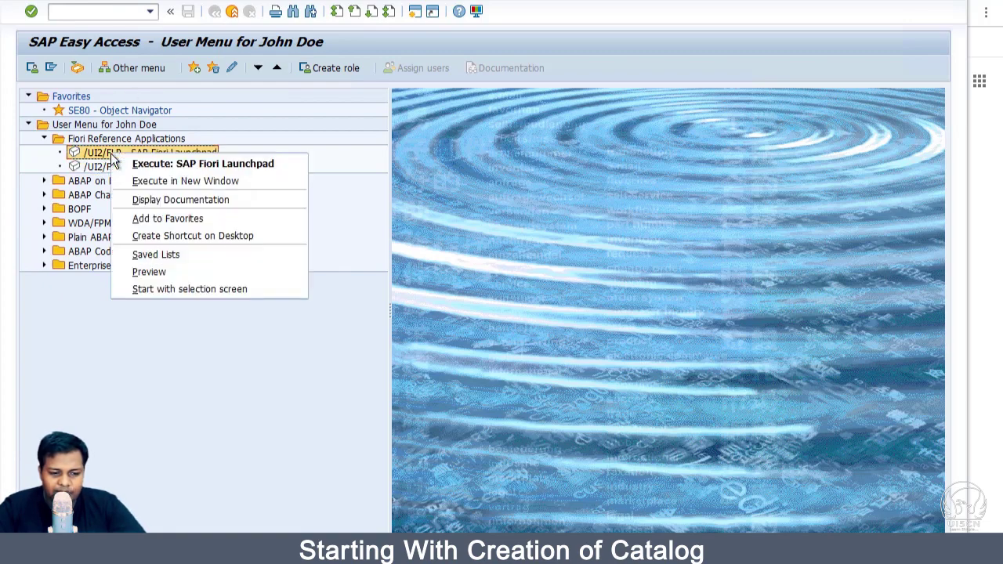
click(135, 184)
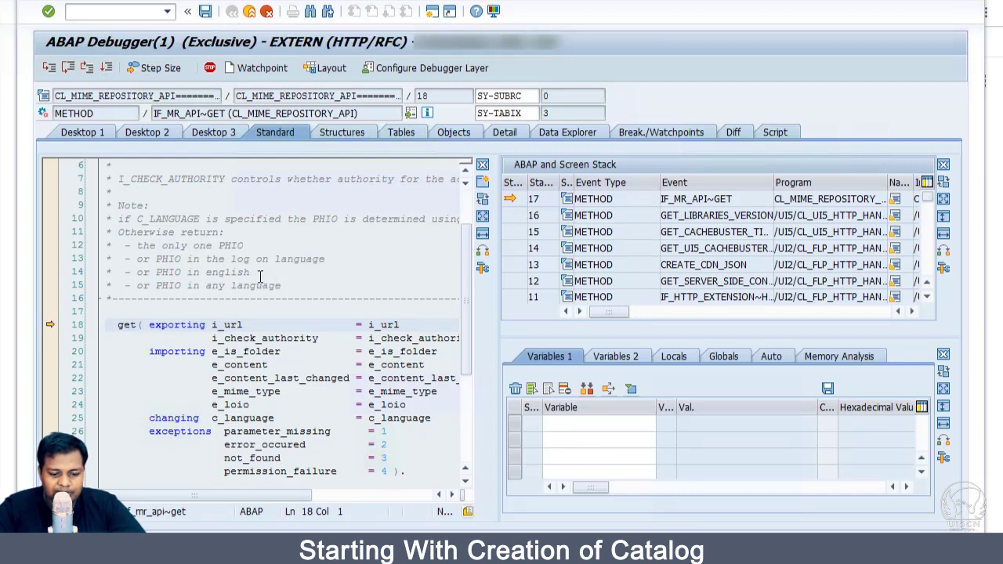
Step the debugger past the get call, check the launchpad address, then close its browser window
key(F6)
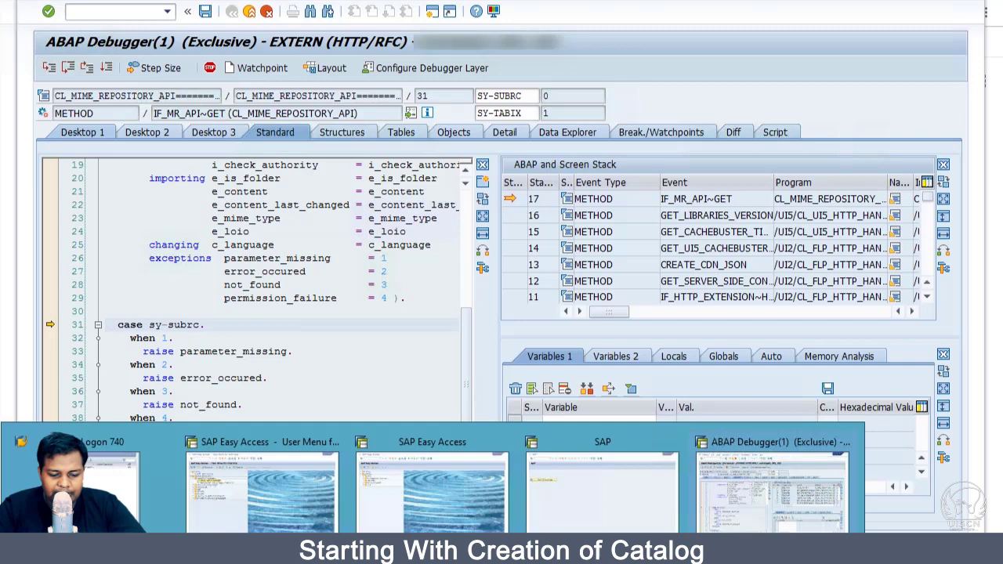
click(235, 554)
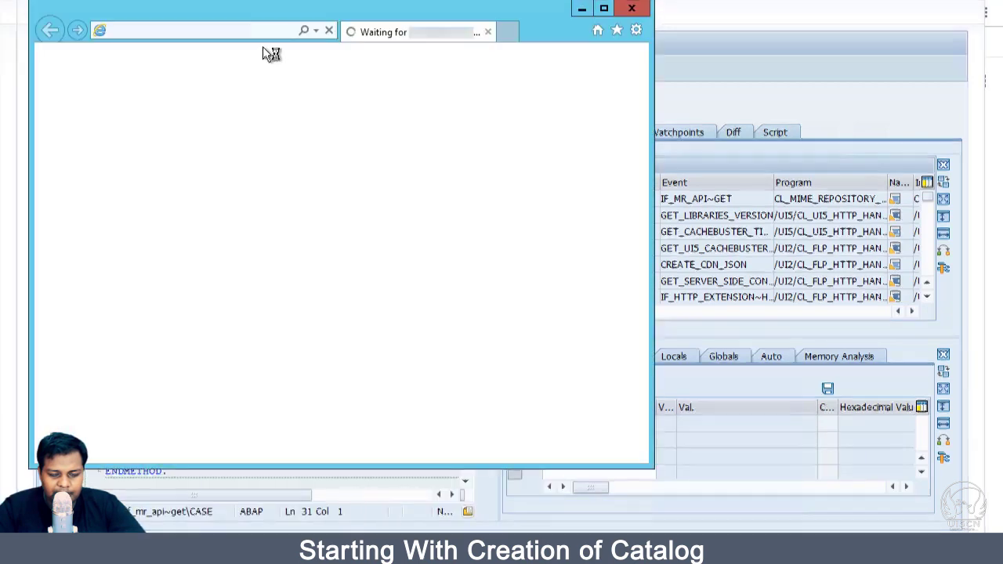
click(268, 30)
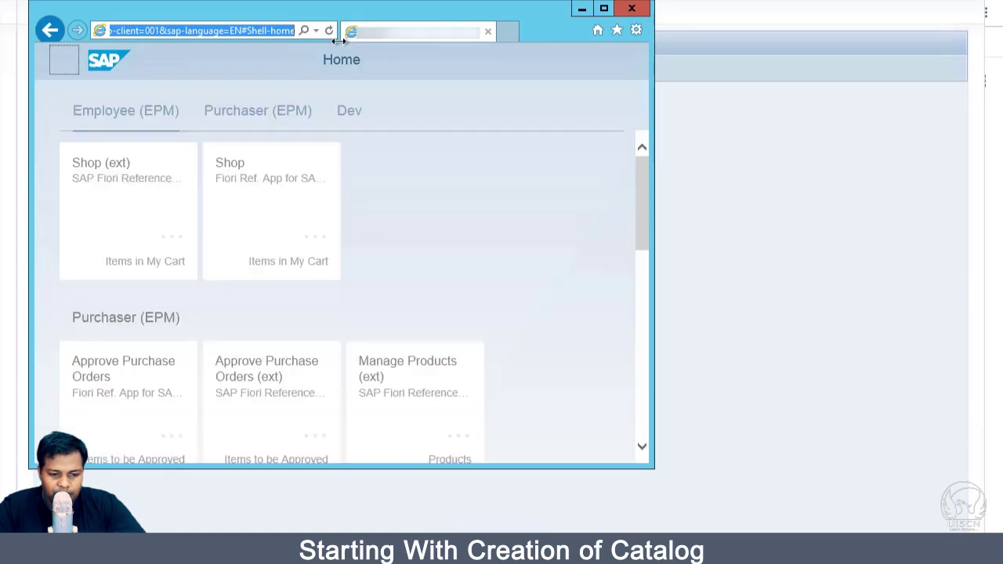
click(631, 7)
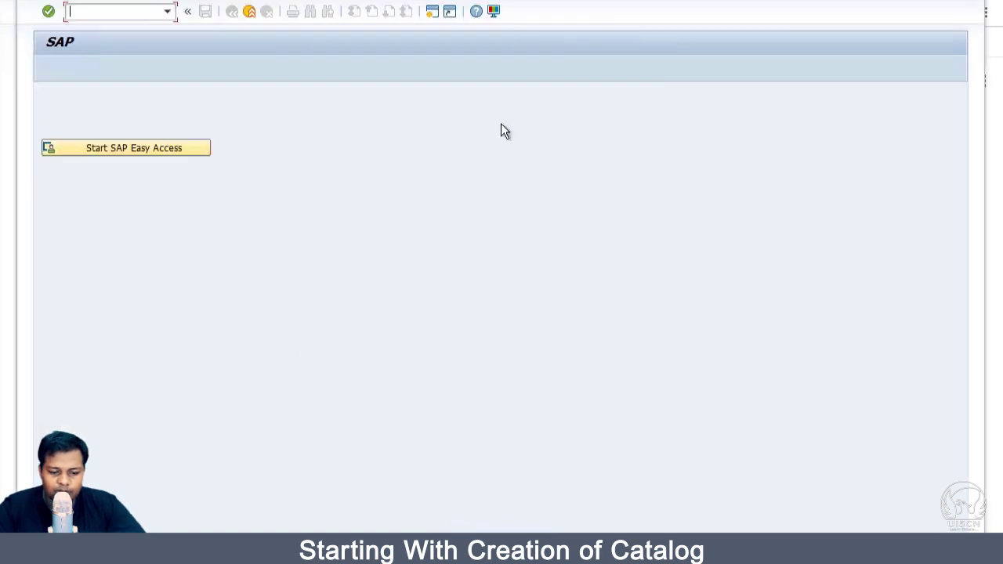
Open a Chrome incognito window and load the pasted Fiori launchpad URL
key(alt+Tab)
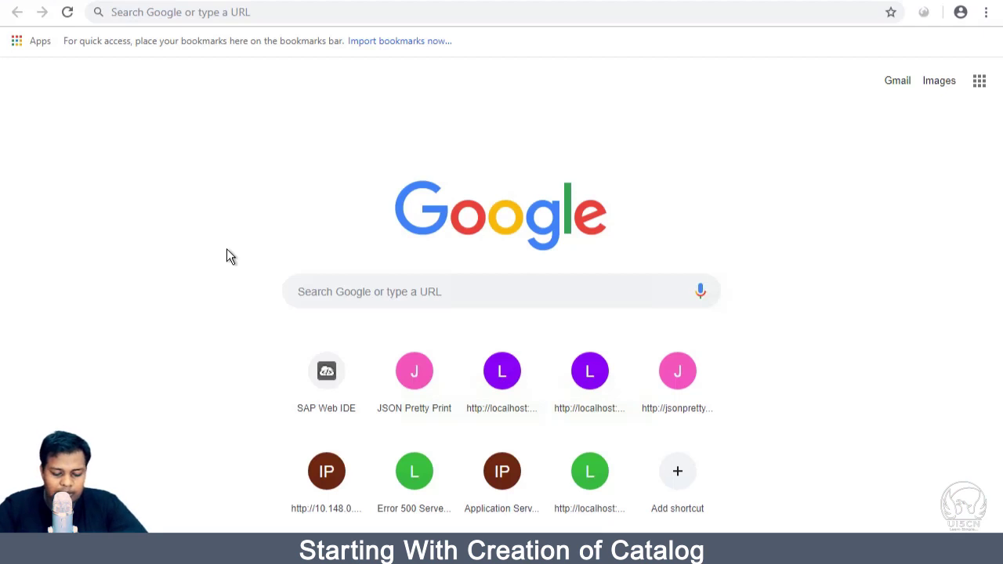
key(ctrl+shift+n)
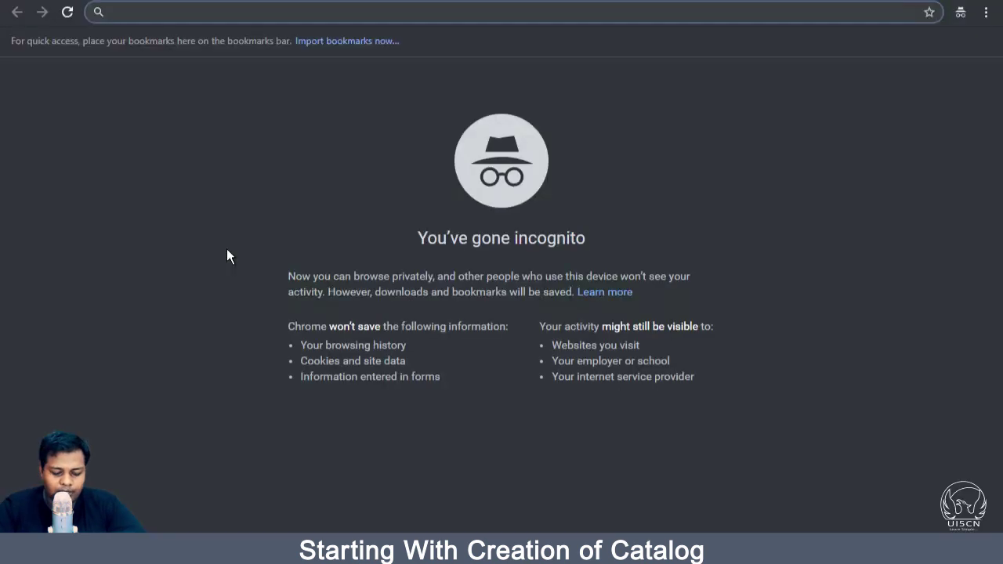
key(ctrl+v)
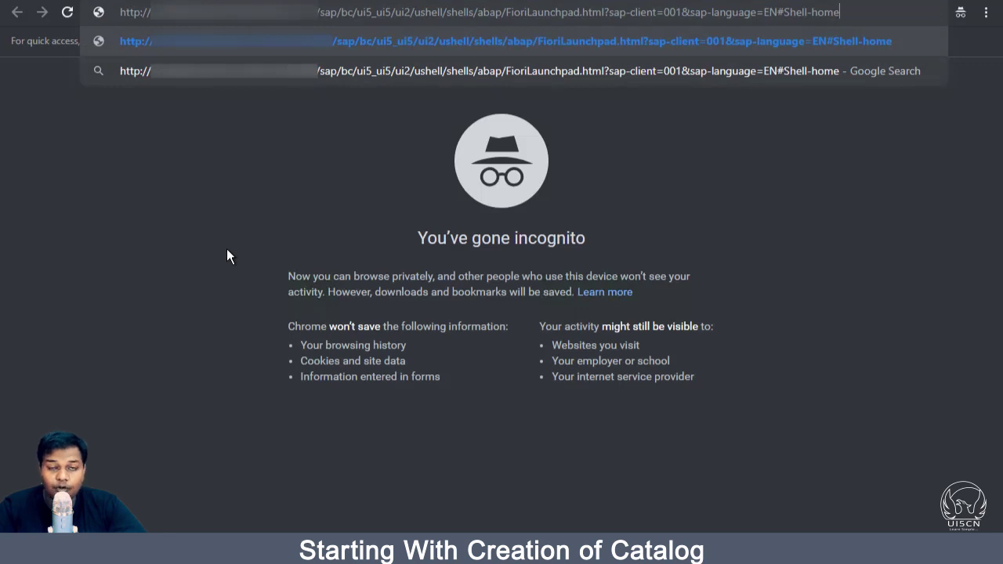
key(Return)
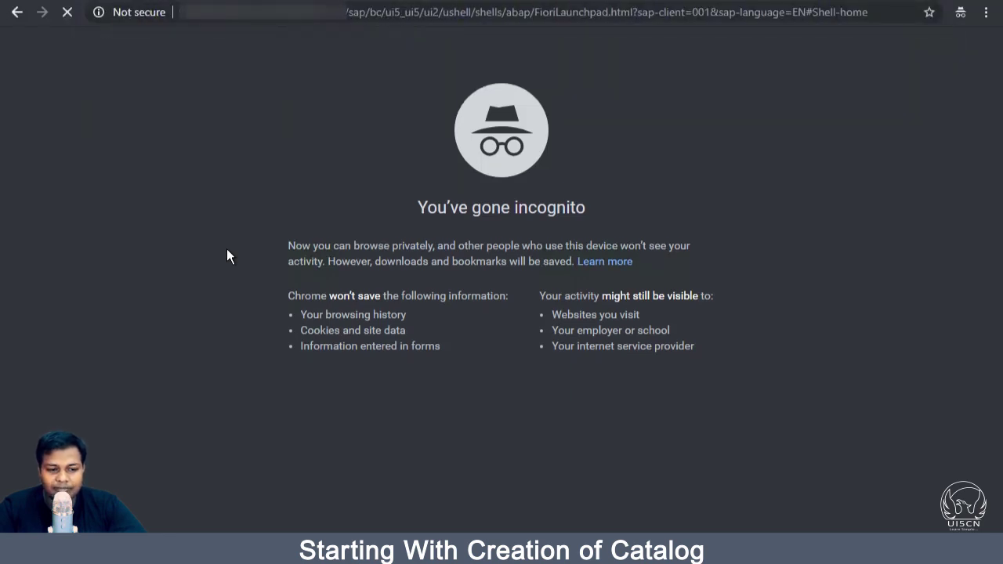
Sign in as the developer user, dismiss 'Unable to load groups', and restore the window
text(De)
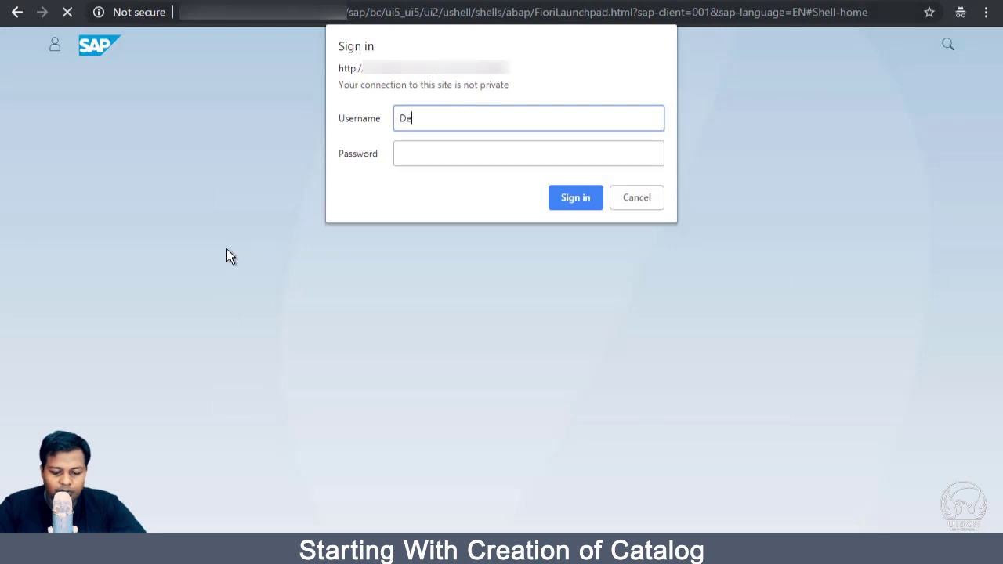
text(veloper)
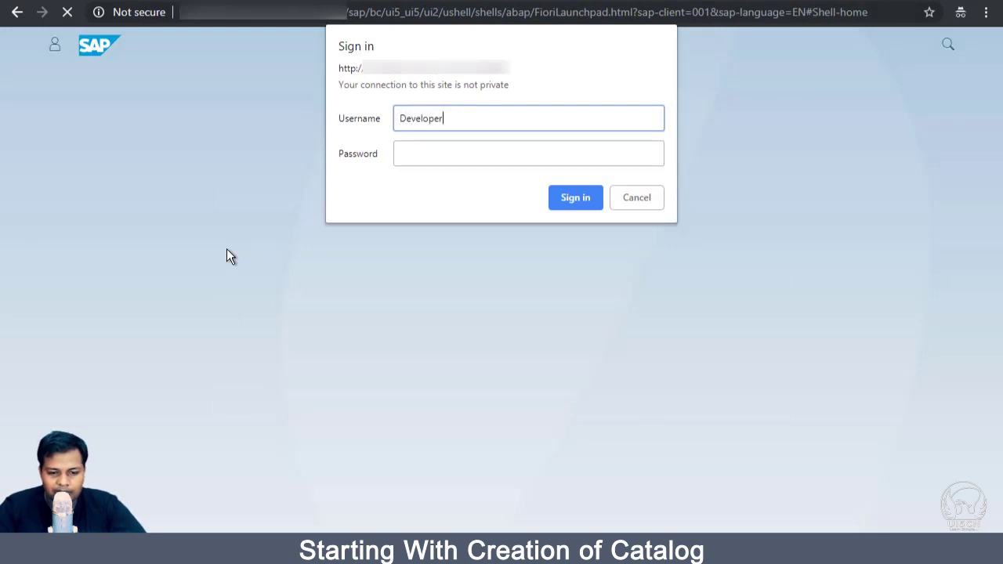
text(3)
key(Tab)
text(********)
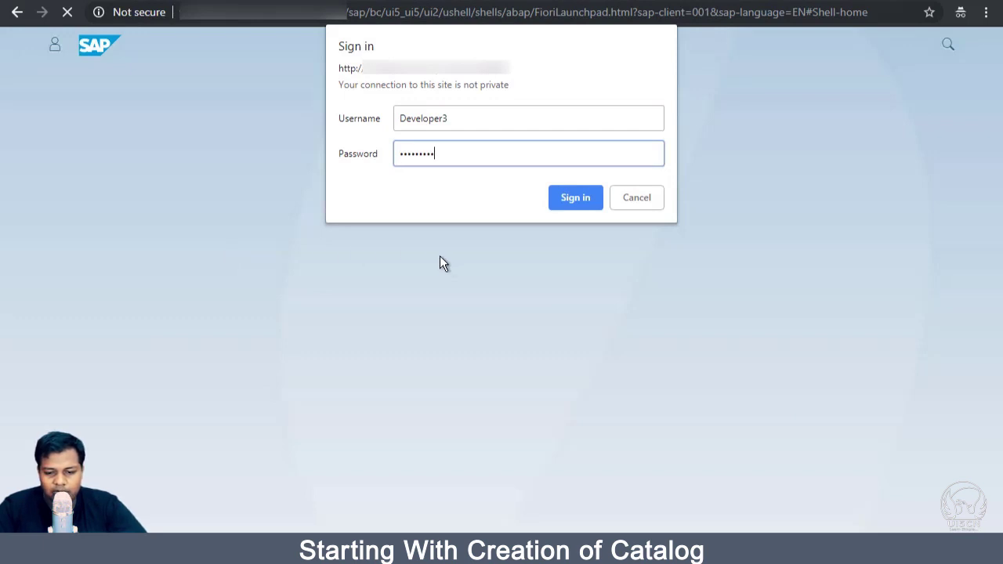
click(564, 198)
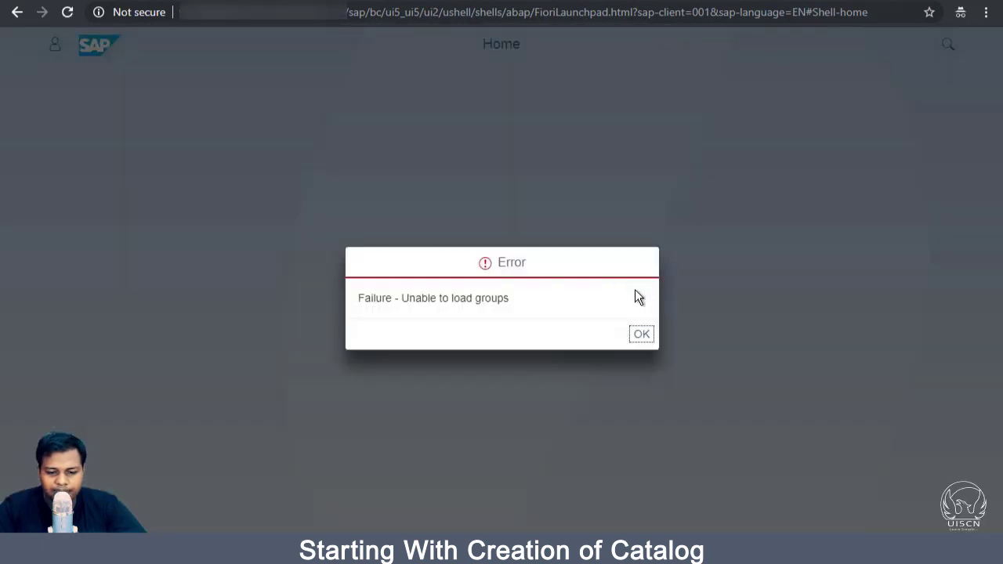
click(641, 336)
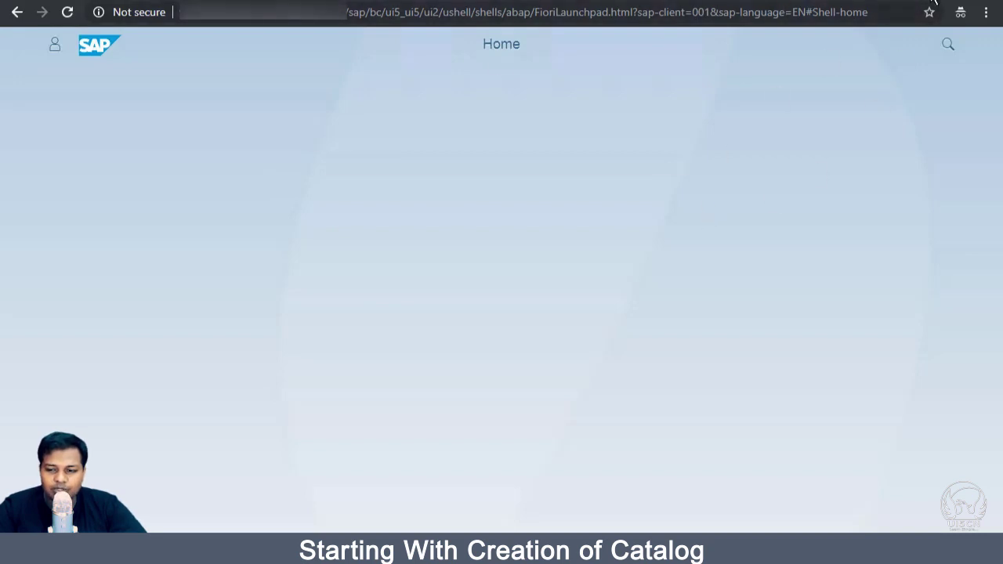
key(super+Down)
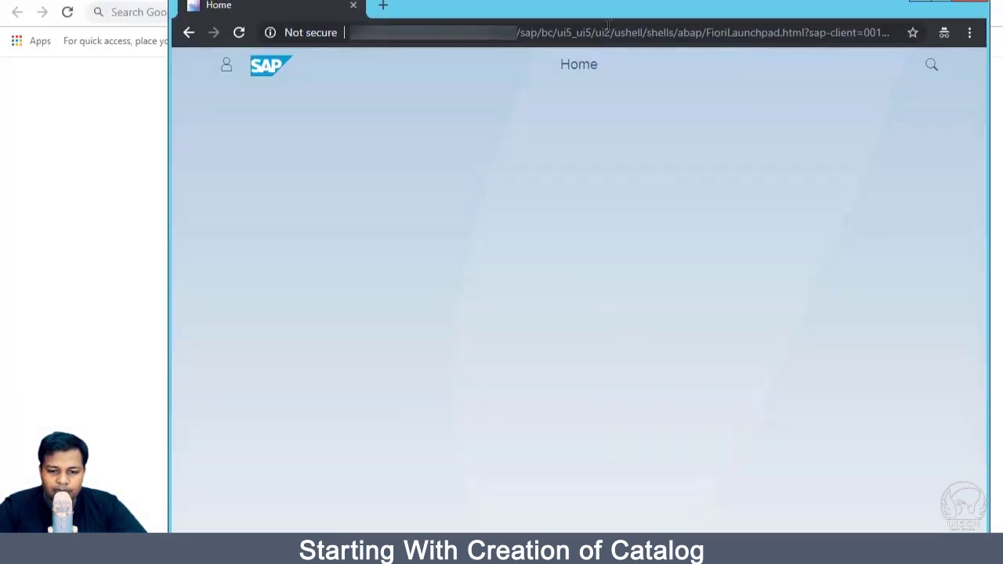
click(608, 28)
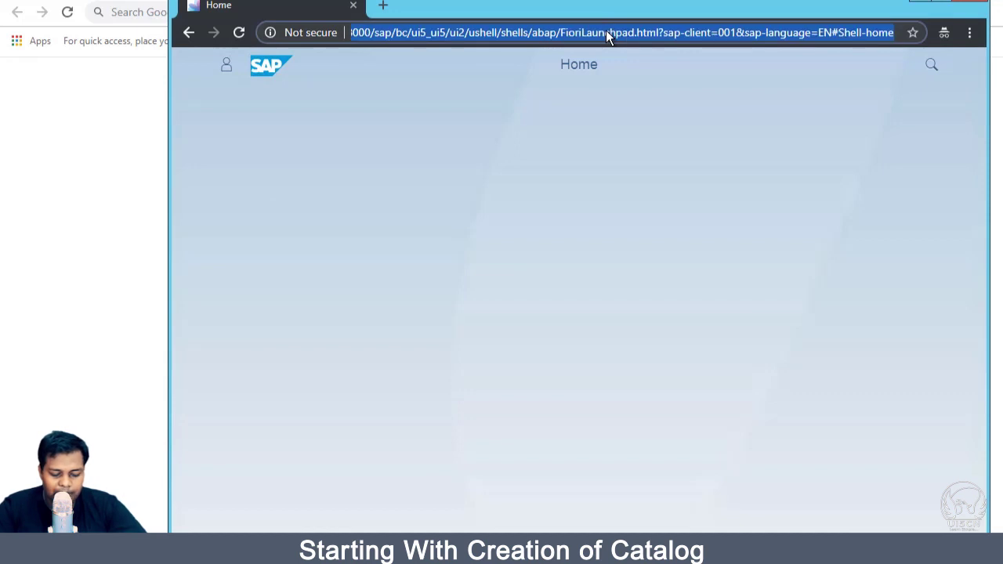
Sign in to the launchpad in the normal Chrome window, decline saving the password, open a new tab
click(27, 240)
click(265, 16)
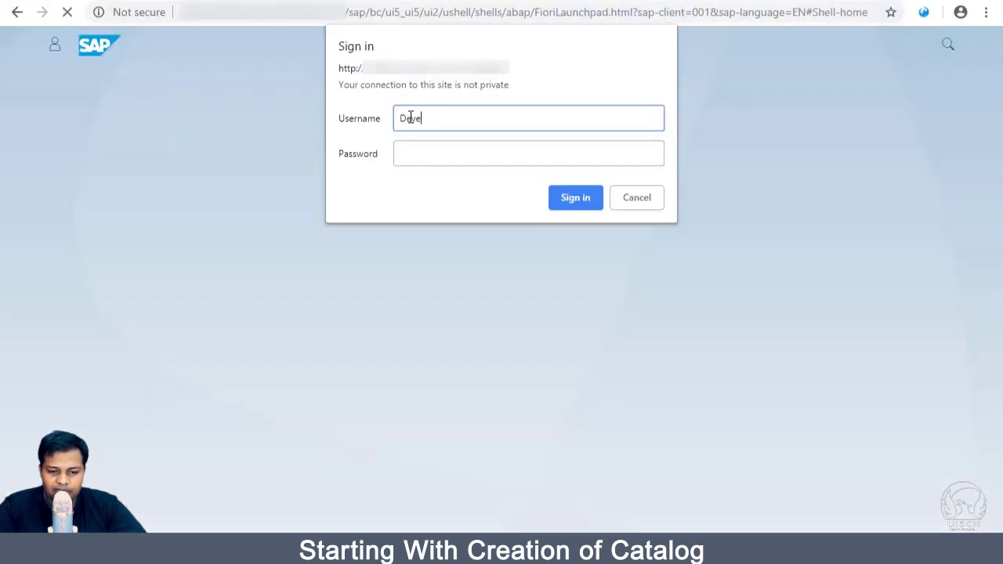
text(loper)
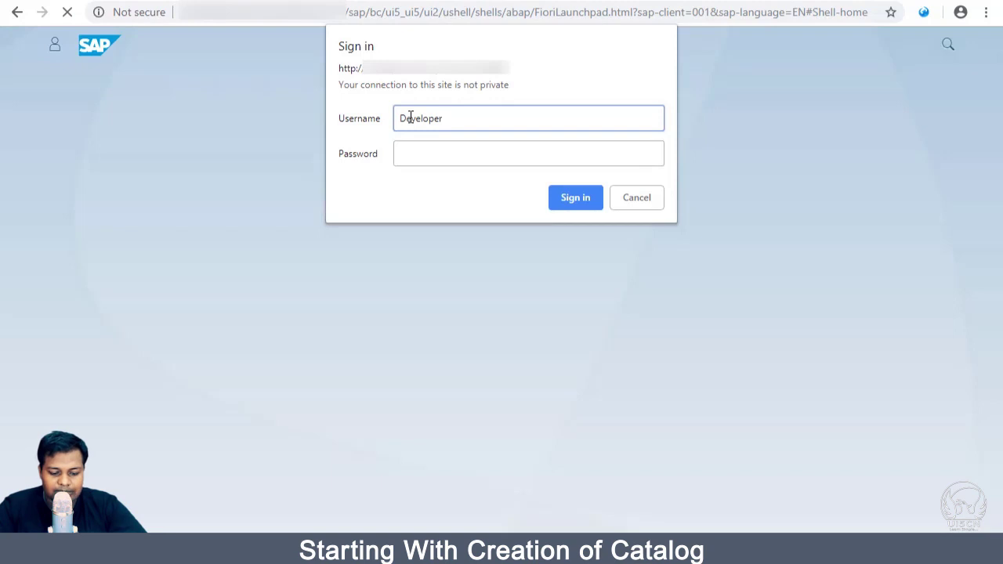
key(Tab)
text(•••••••)
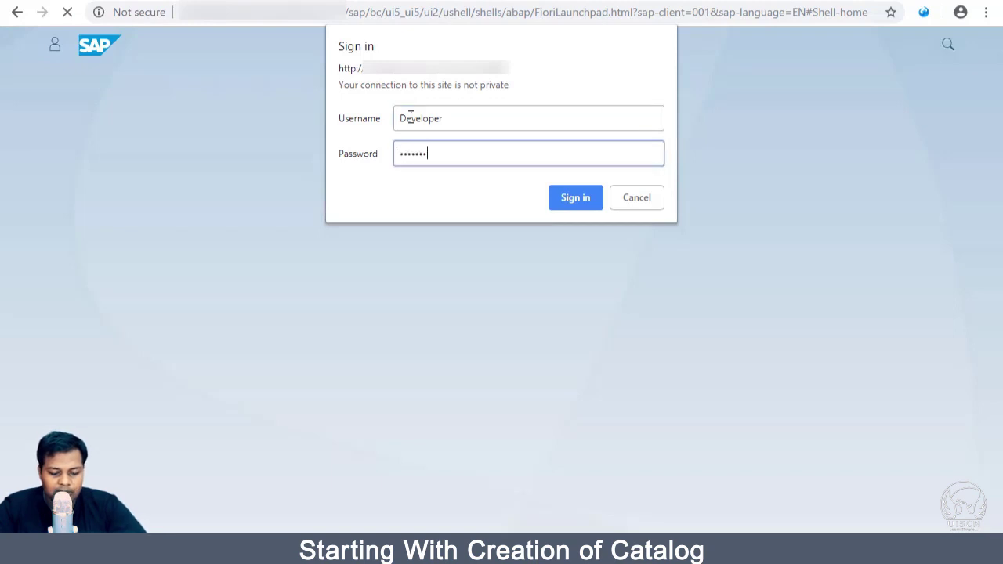
text(••)
key(Return)
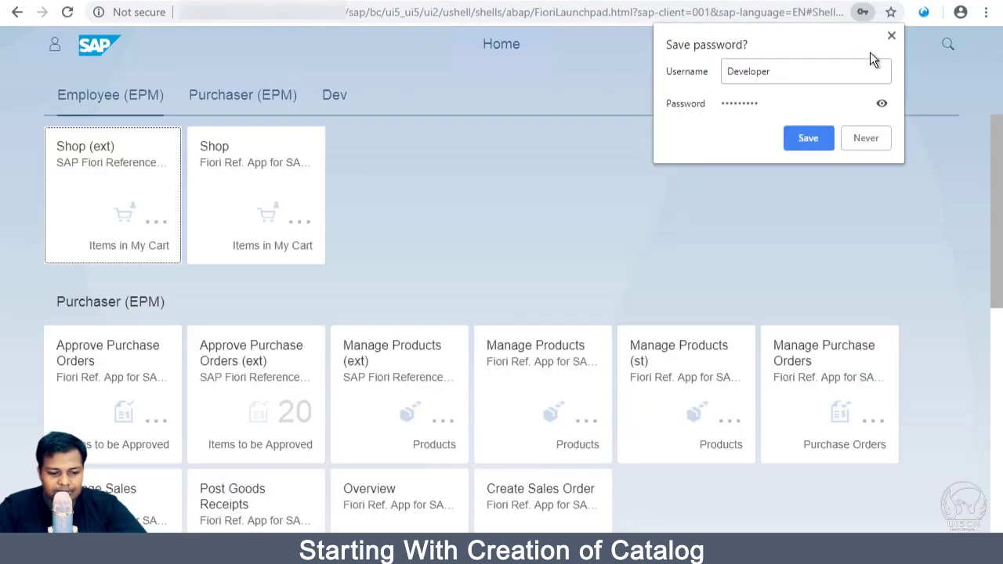
click(890, 36)
scroll(403, 313, down, 1)
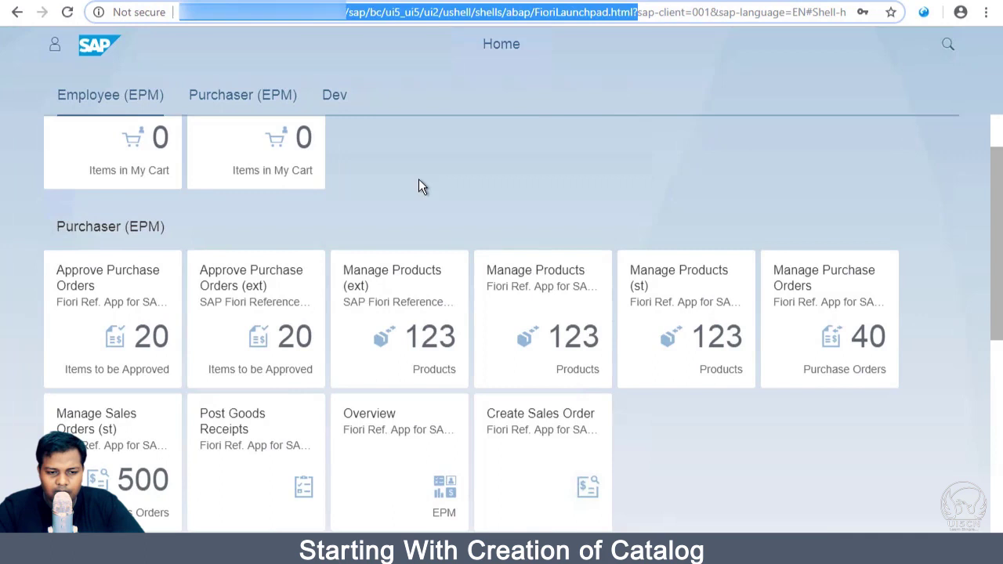
key(ctrl+t)
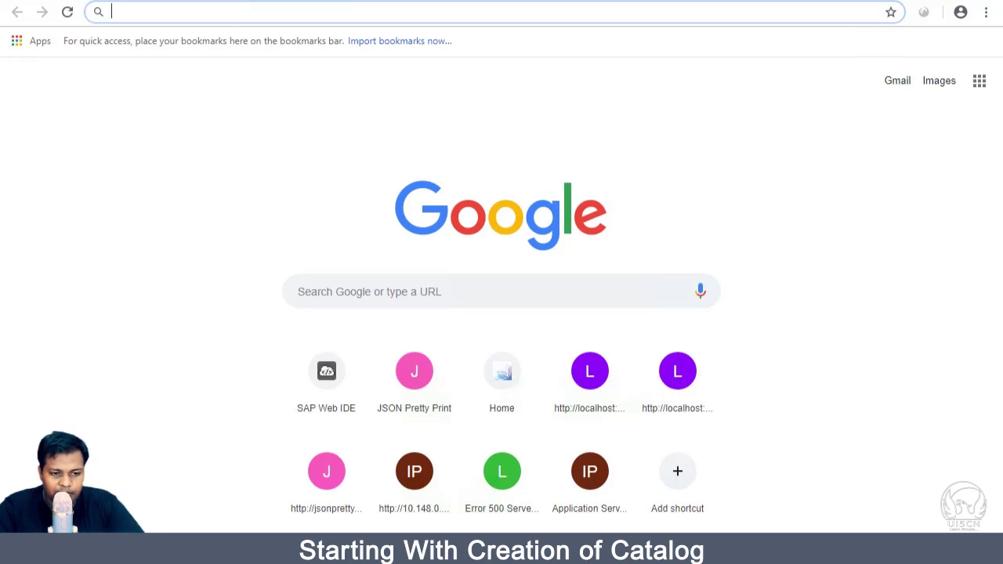
Edit the pasted launchpad URL to end in /sap/arsrvc_upb_adm/main.html
key(ctrl+w)
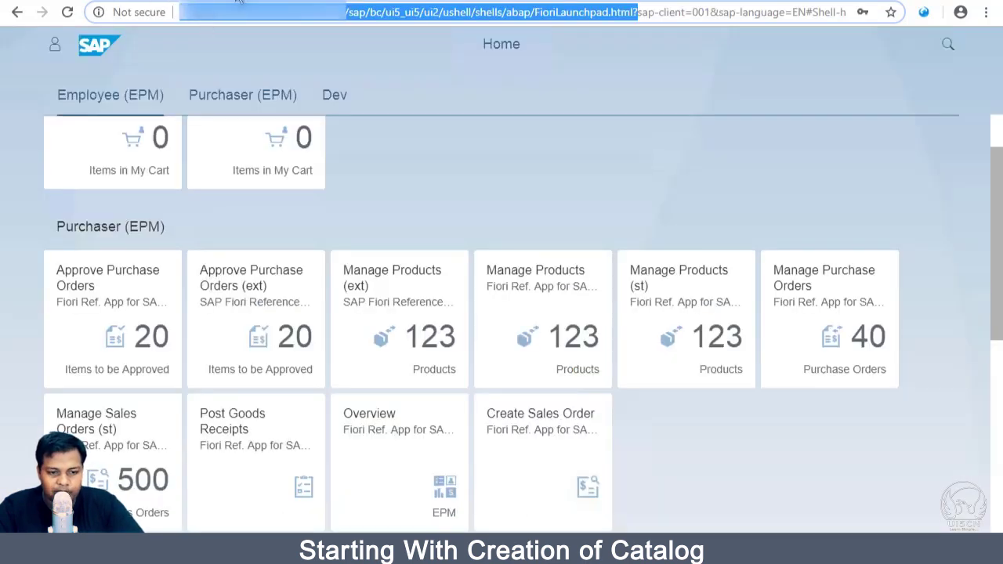
key(ctrl+t)
key(ctrl+v)
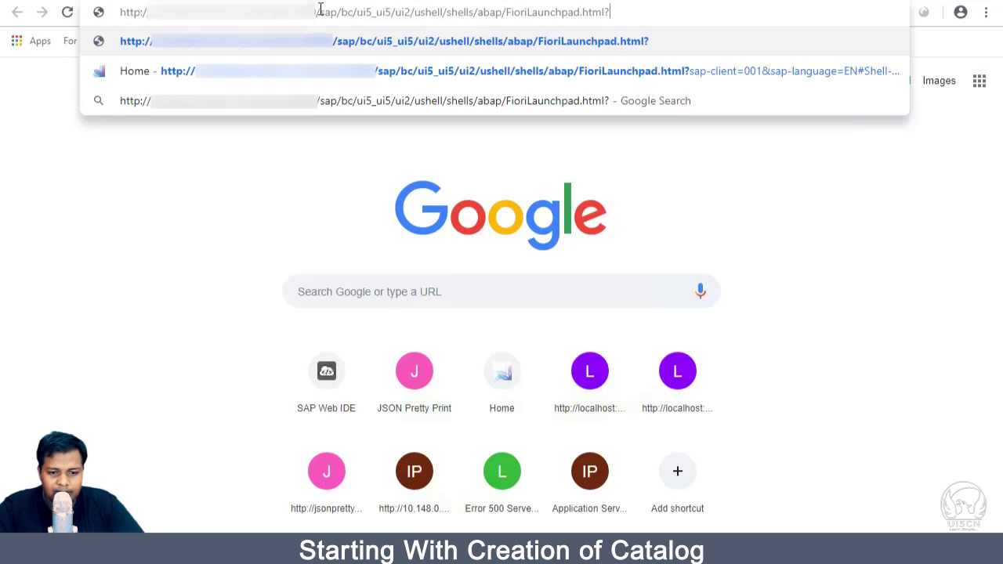
drag(396, 13, 677, 7)
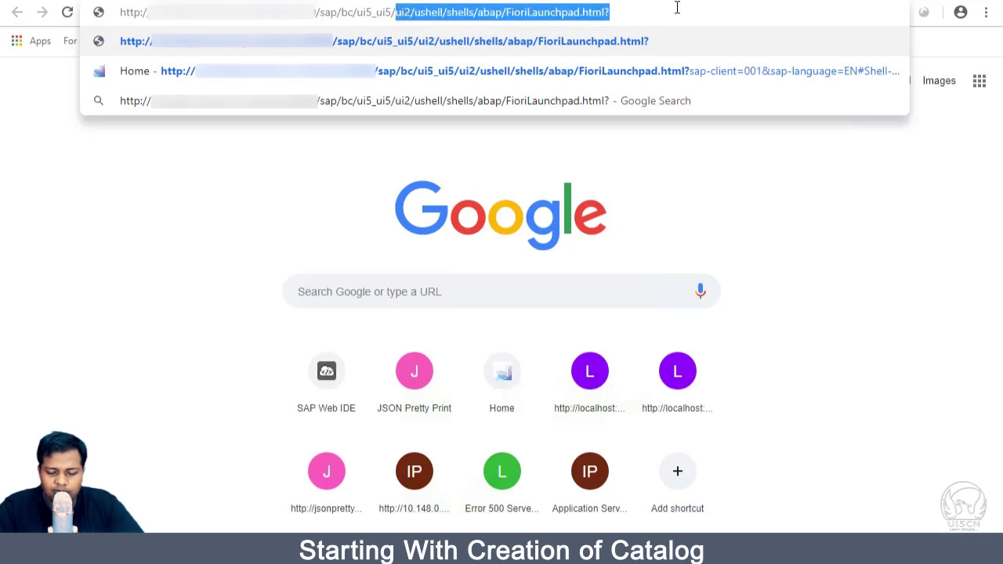
key(BackSpace)
text(sap)
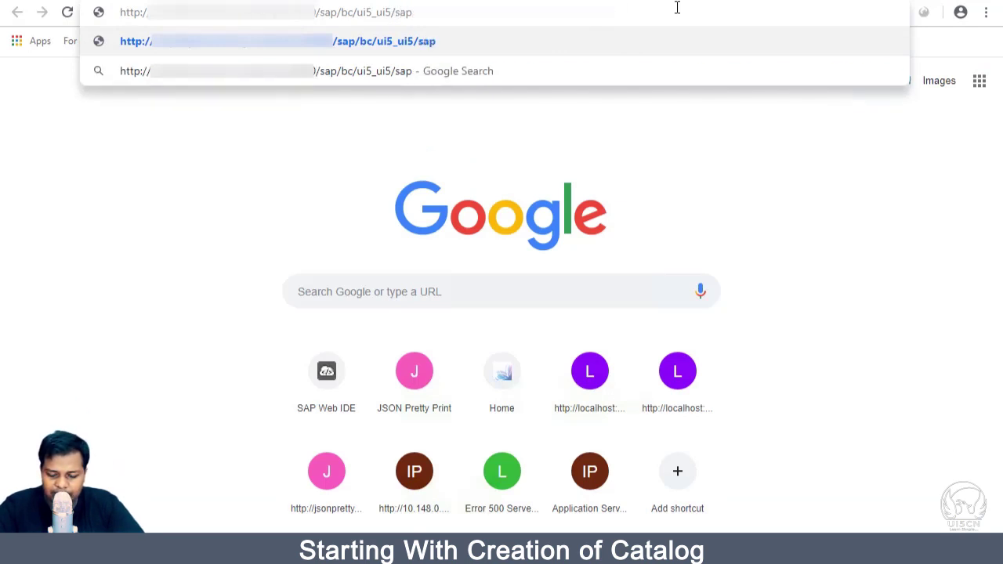
text(/s)
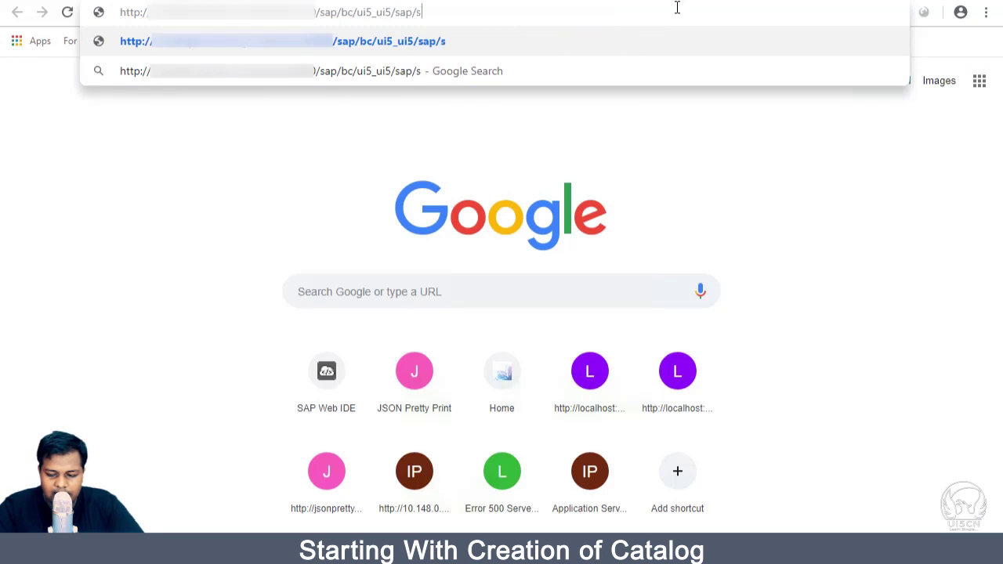
key(BackSpace)
text(arsr)
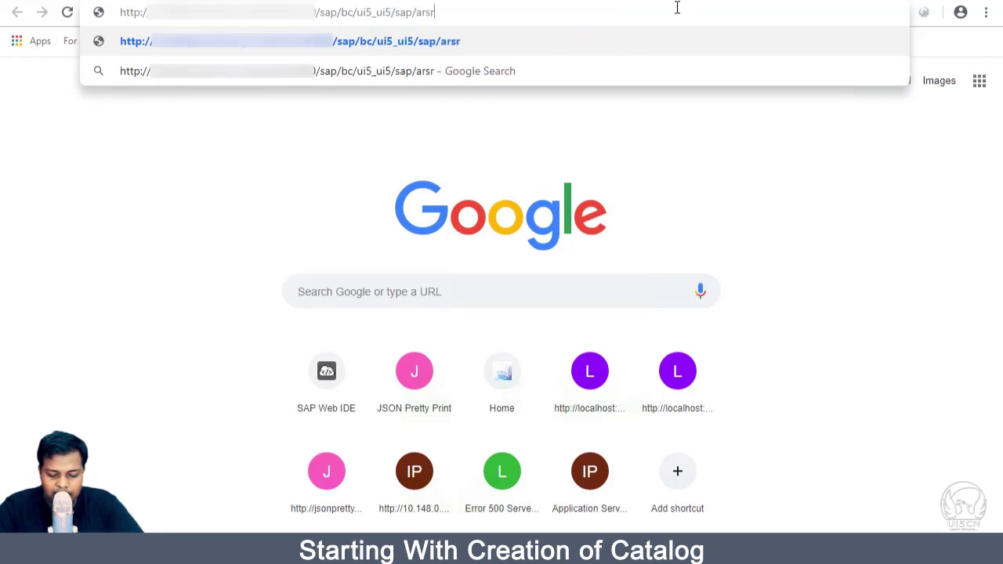
text(vc_)
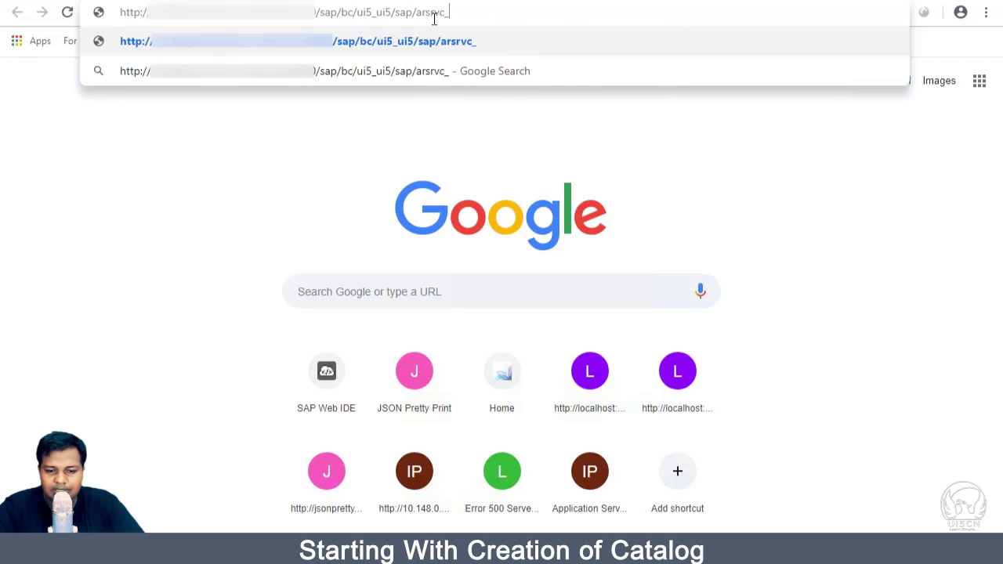
text(upb_adm/)
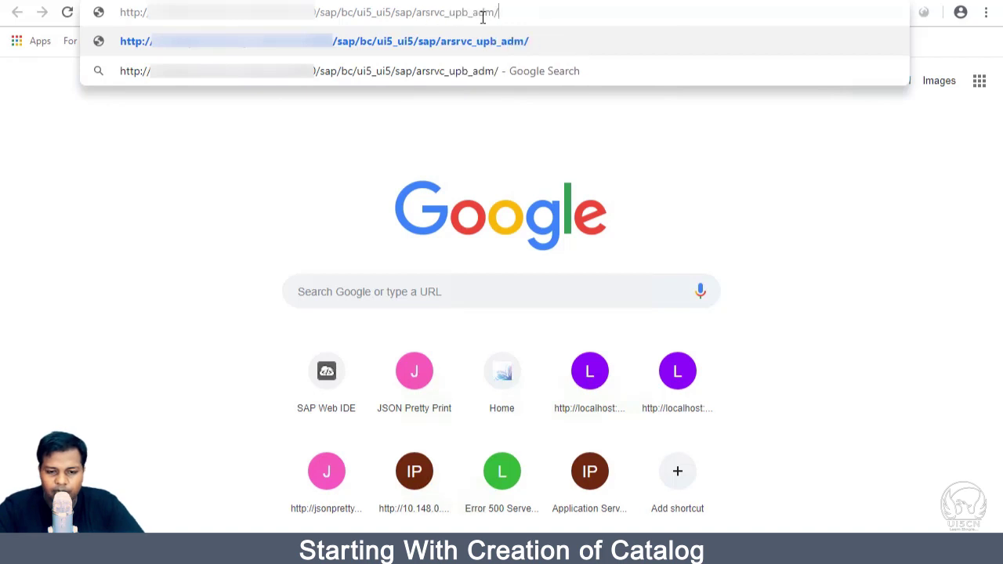
text(main.html)
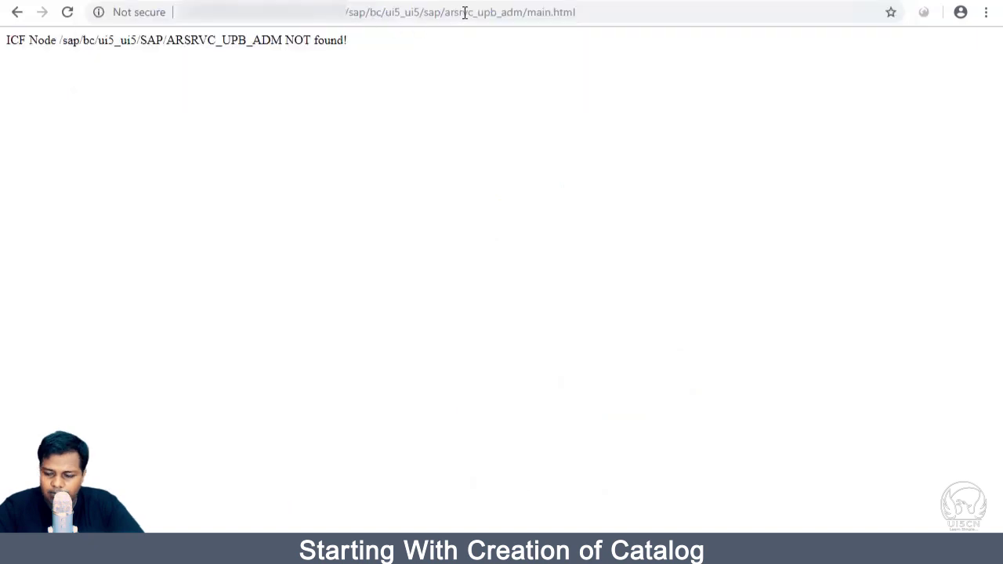
Correct the address to arsrvc_upb_admn/main.html and load the Launchpad Designer
click(465, 13)
click(507, 12)
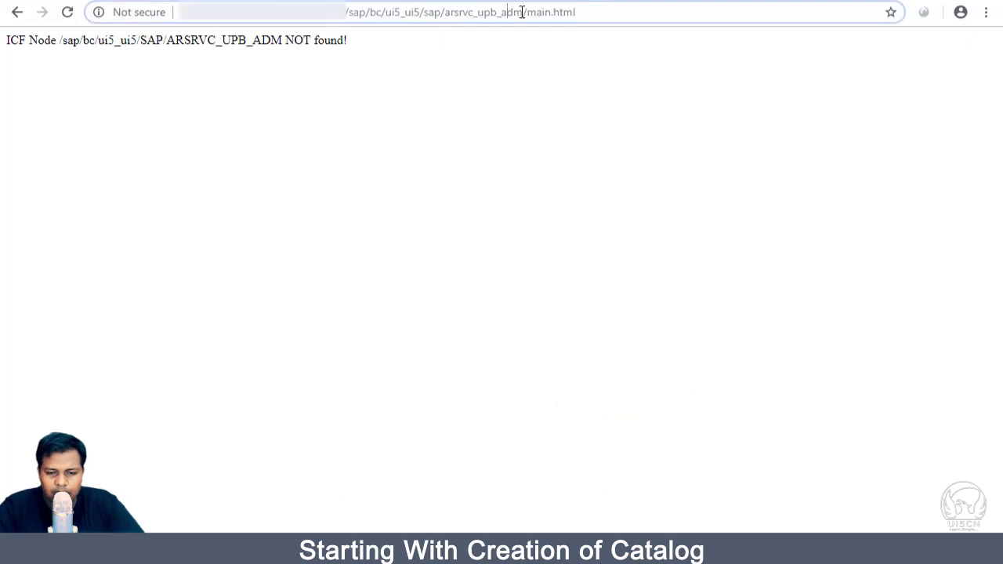
text(n)
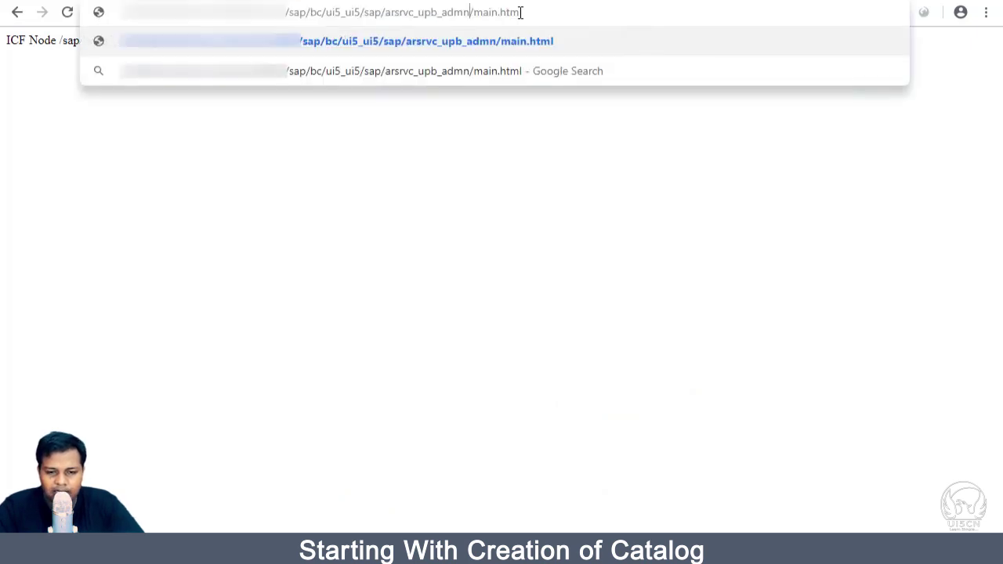
key(Return)
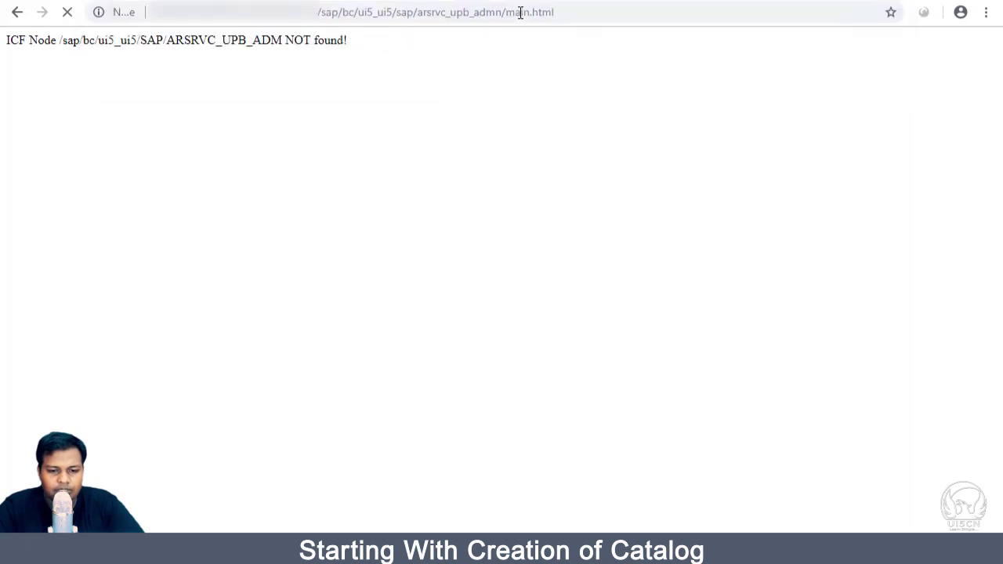
Select the designer path in the address bar and scroll down the catalog list
click(444, 12)
click(443, 12)
key(shift+End)
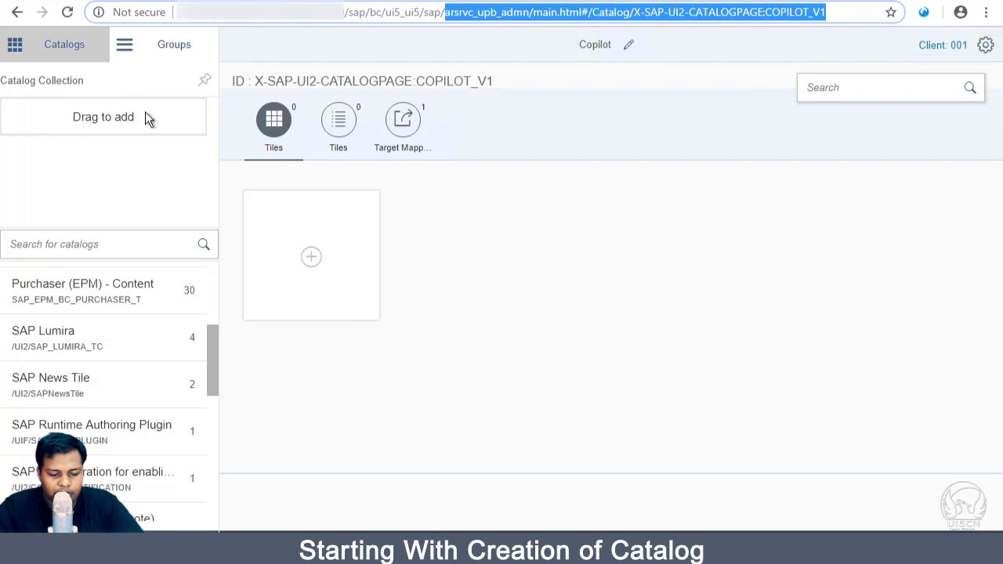
scroll(110, 376, down, 3)
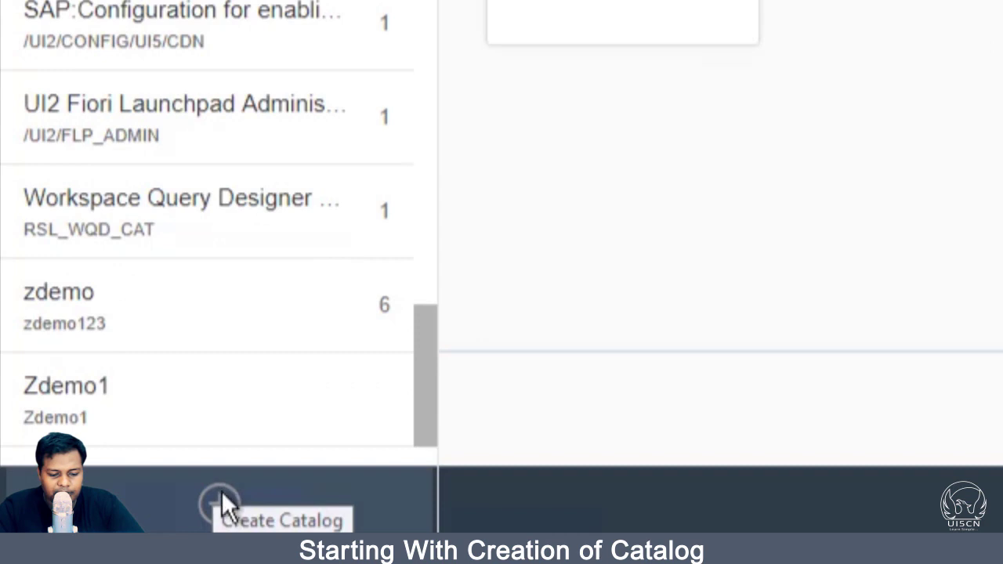
Create and save a standard catalog titled and identified Zdemo1_01, then select its ID
click(220, 496)
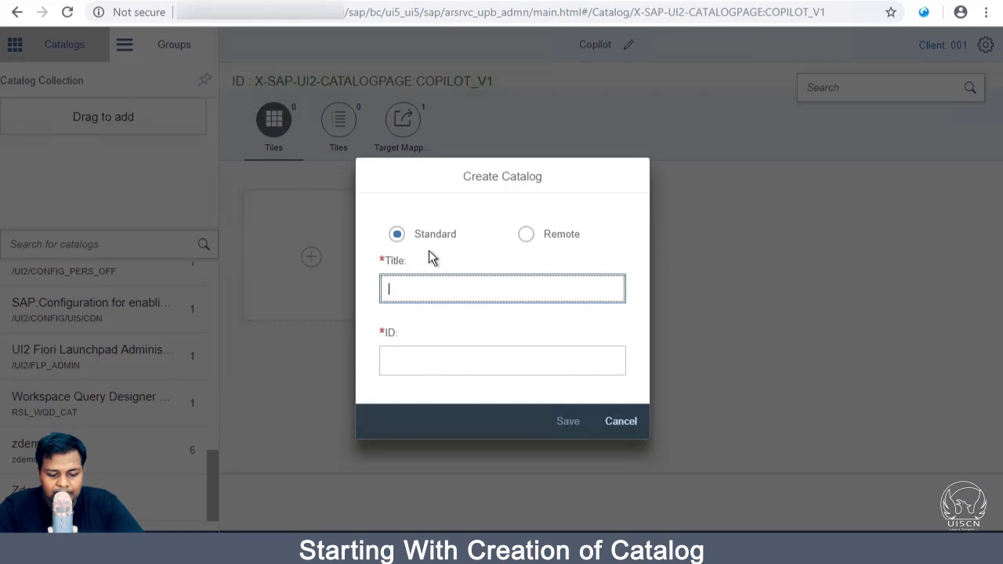
text(Z)
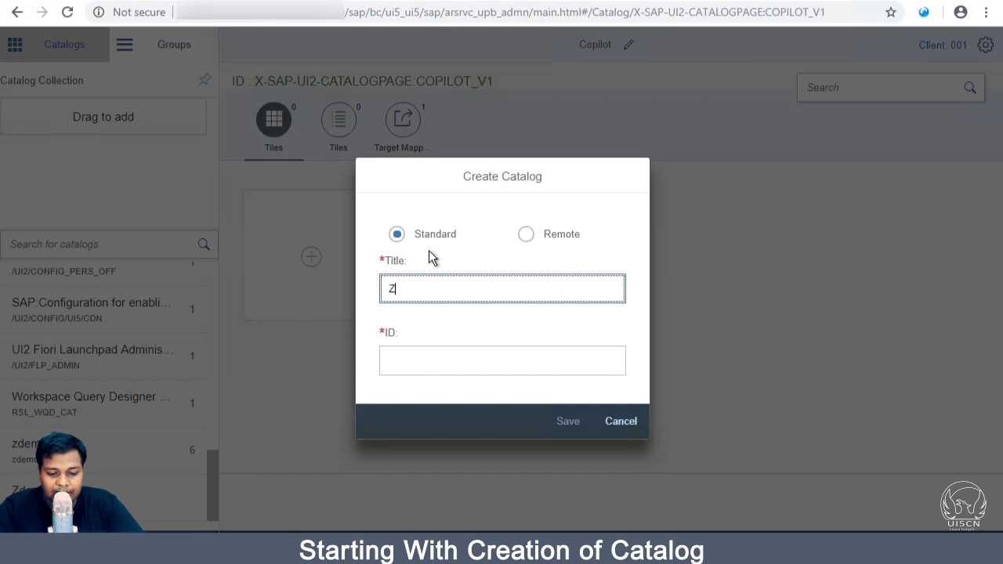
text(demo1)
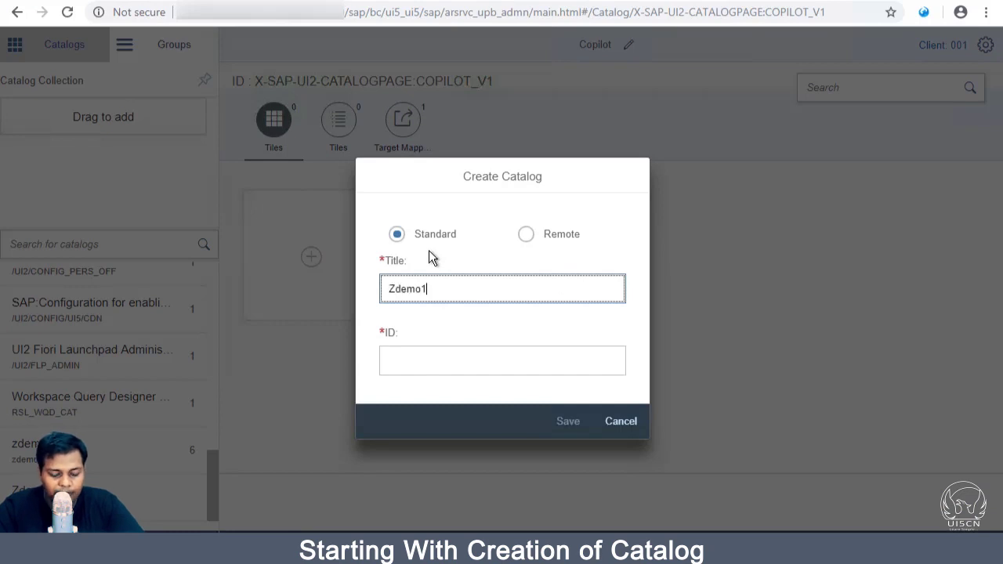
key(Tab)
text(Z)
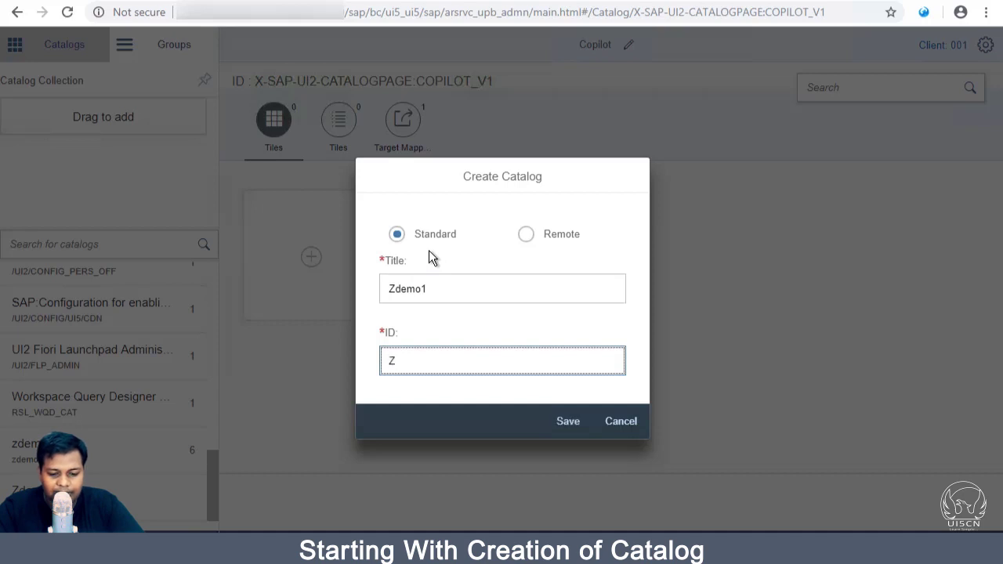
text(demo1)
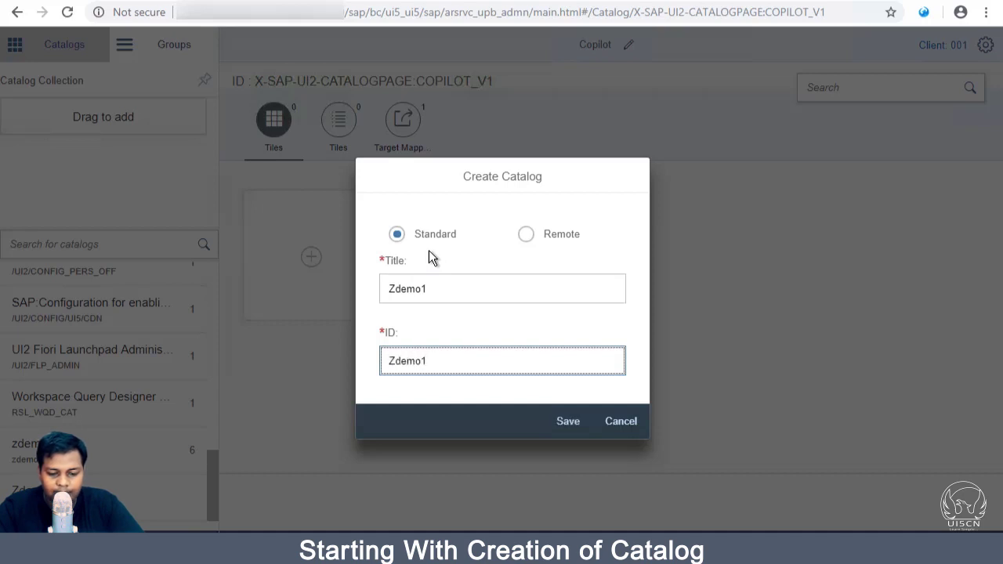
text(_0)
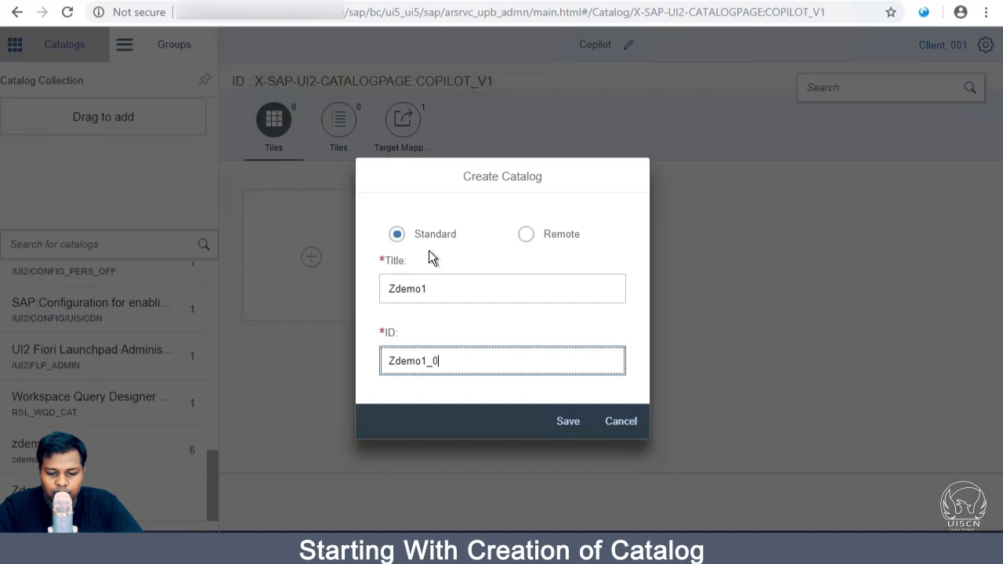
text(1)
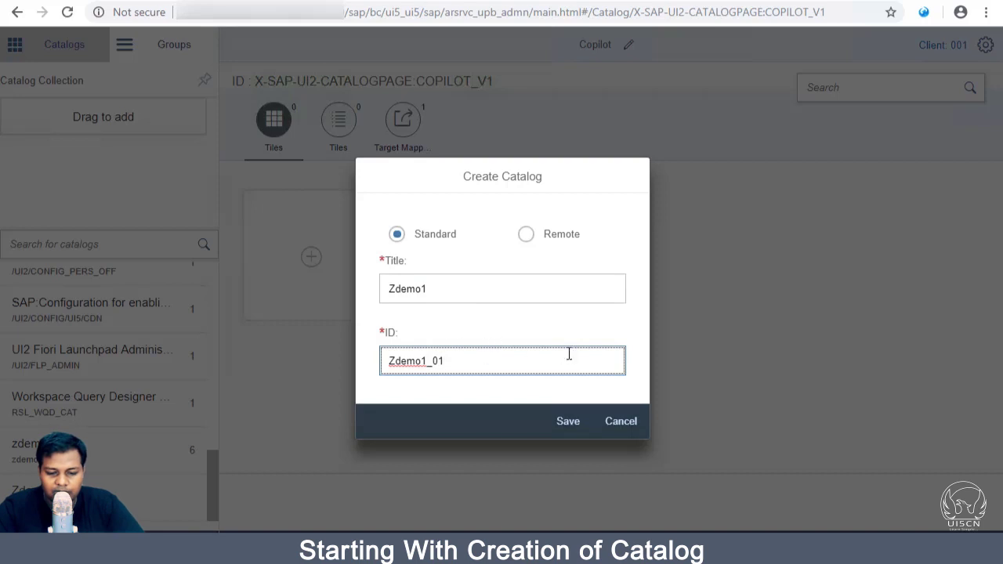
click(451, 289)
text(_01)
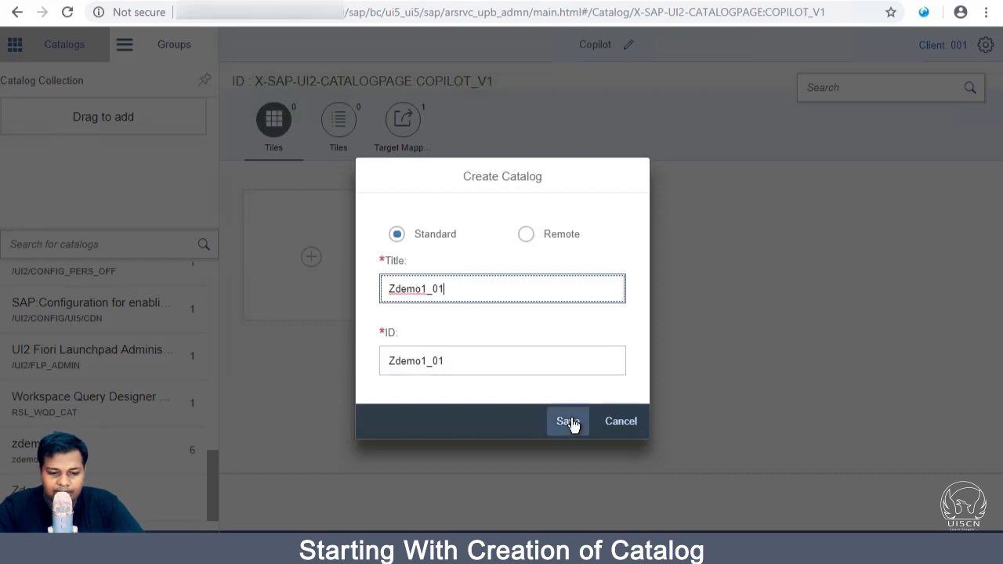
key(Return)
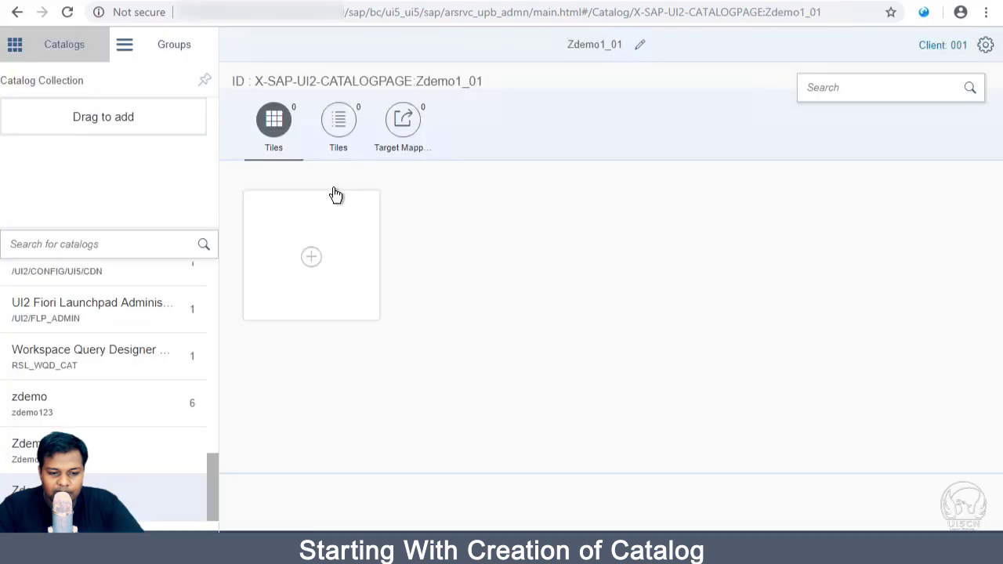
click(274, 115)
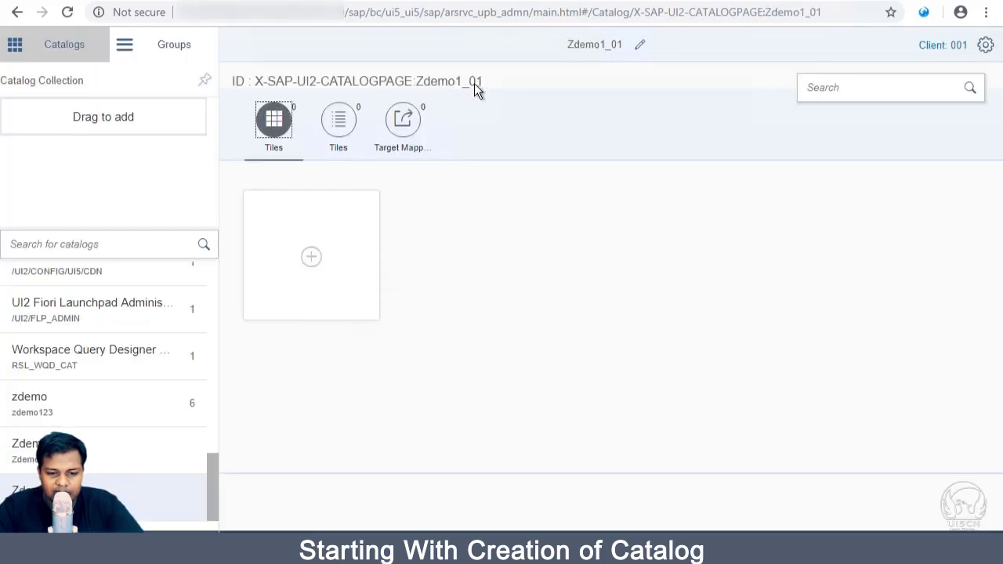
drag(487, 81, 417, 81)
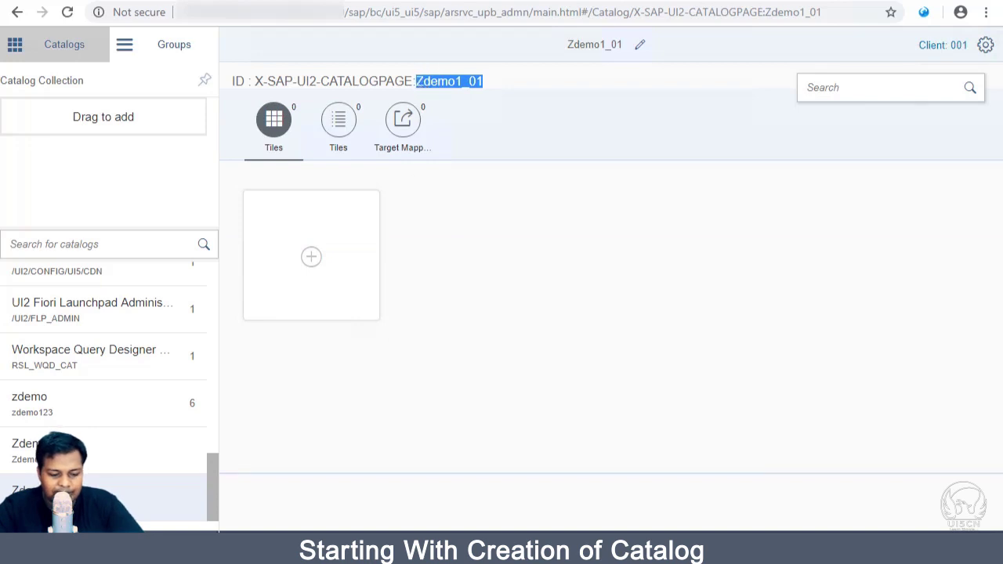
Launch Sublime Text 3 from Windows search
key(super)
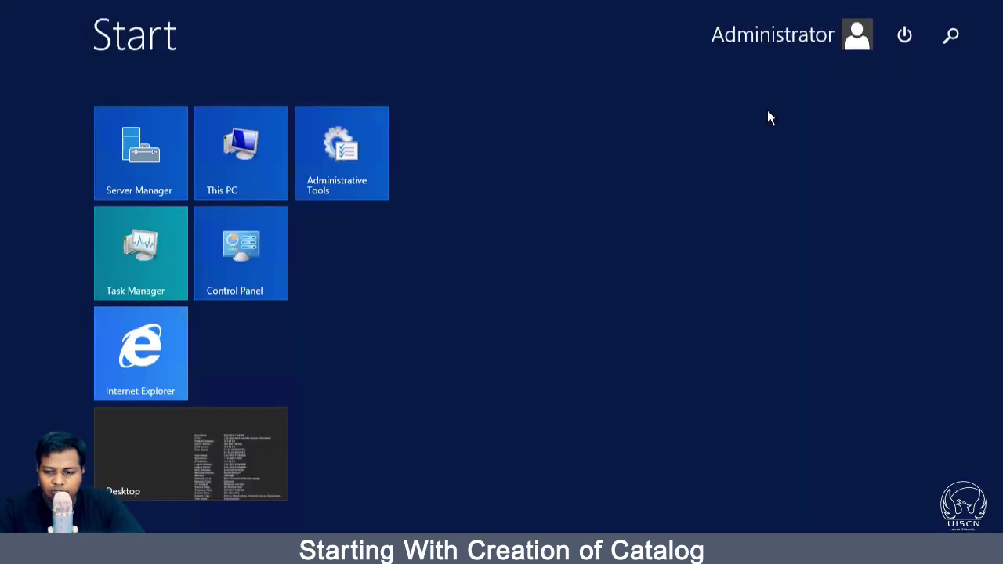
click(951, 36)
text(sublime Text 3)
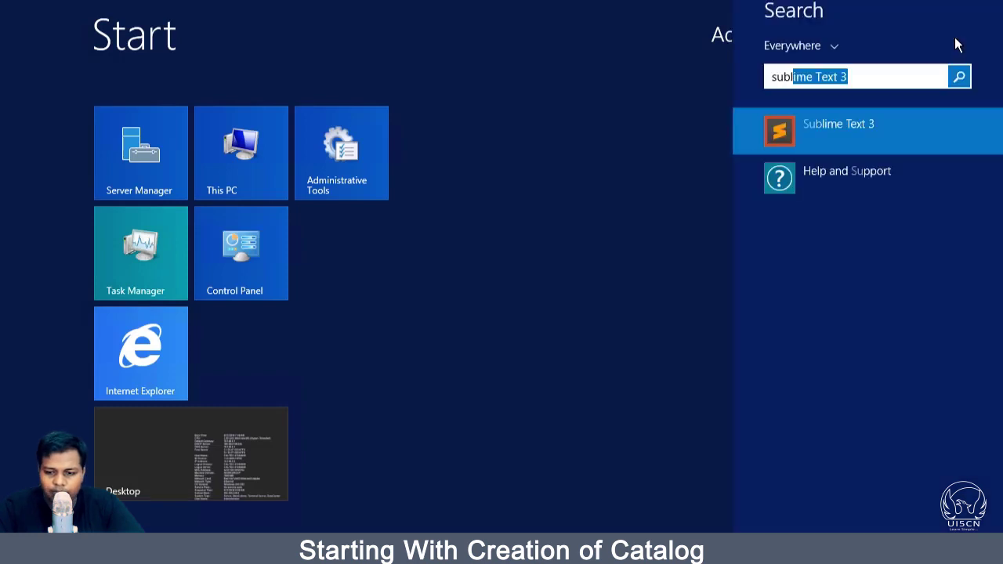
click(873, 124)
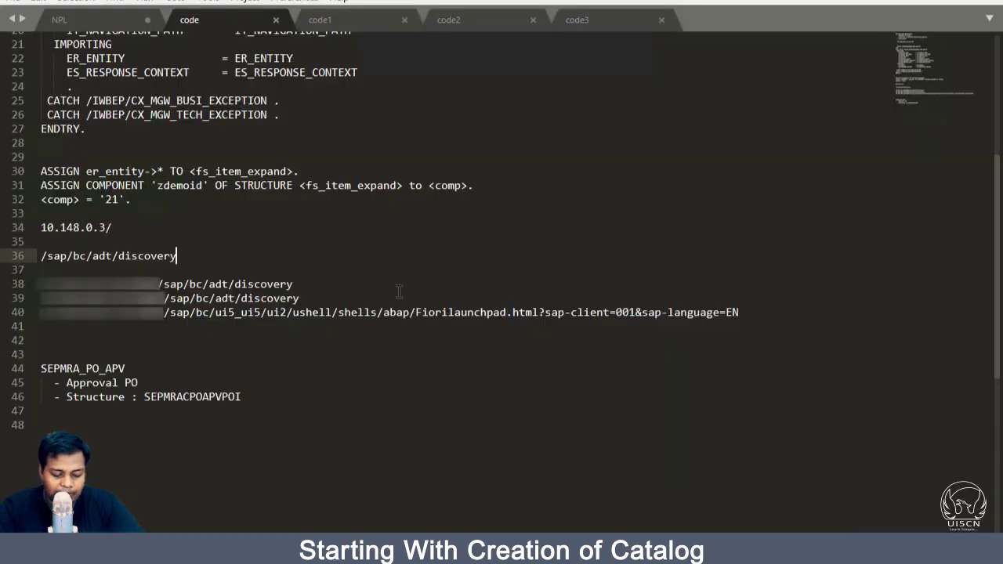
click(399, 289)
In a new file, type the heading 'Catalog:' with Zdemo1_01 beneath it
key(ctrl+n)
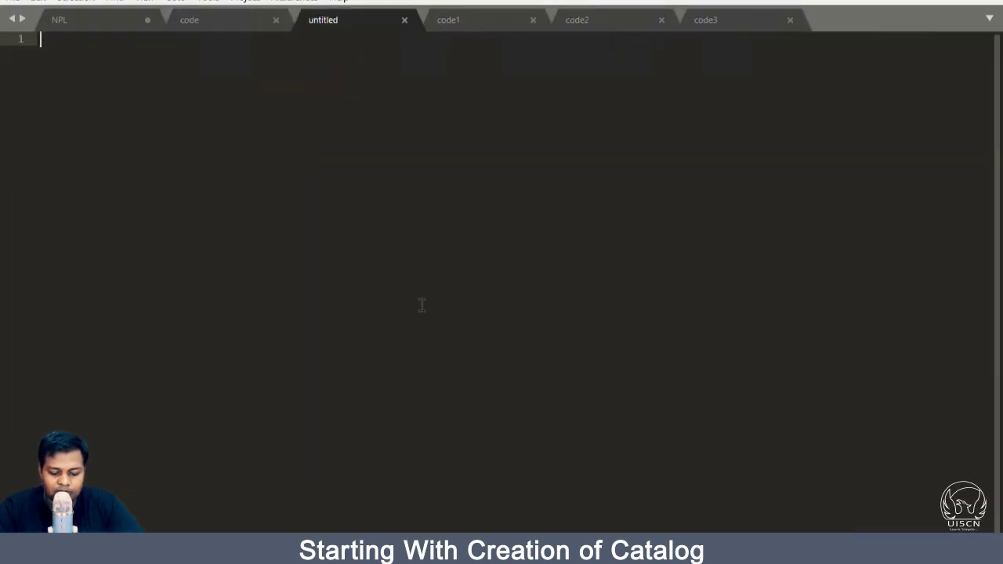
text(Catalog)
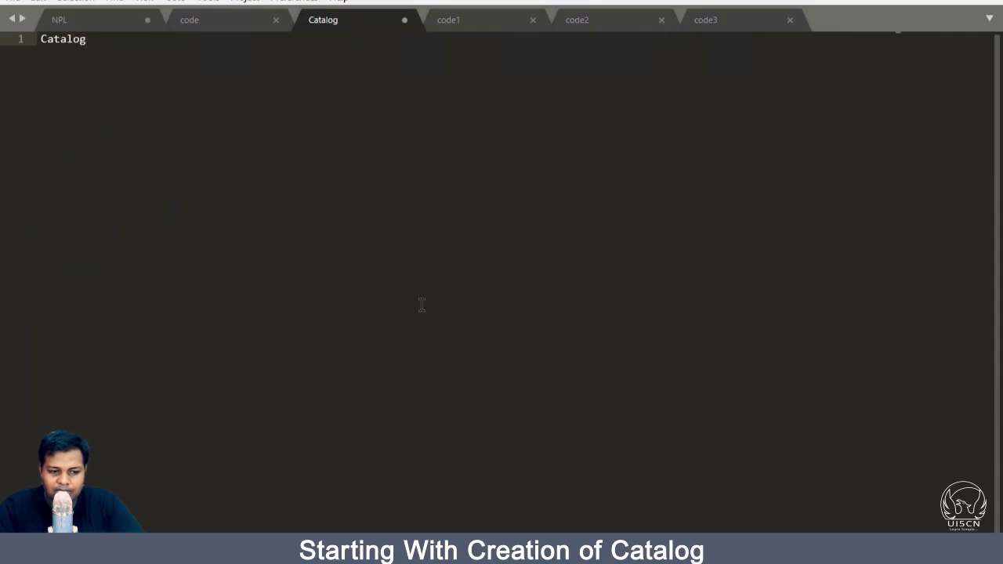
text(:)
key(Return)
key(Return)
text(Zdemo1_01)
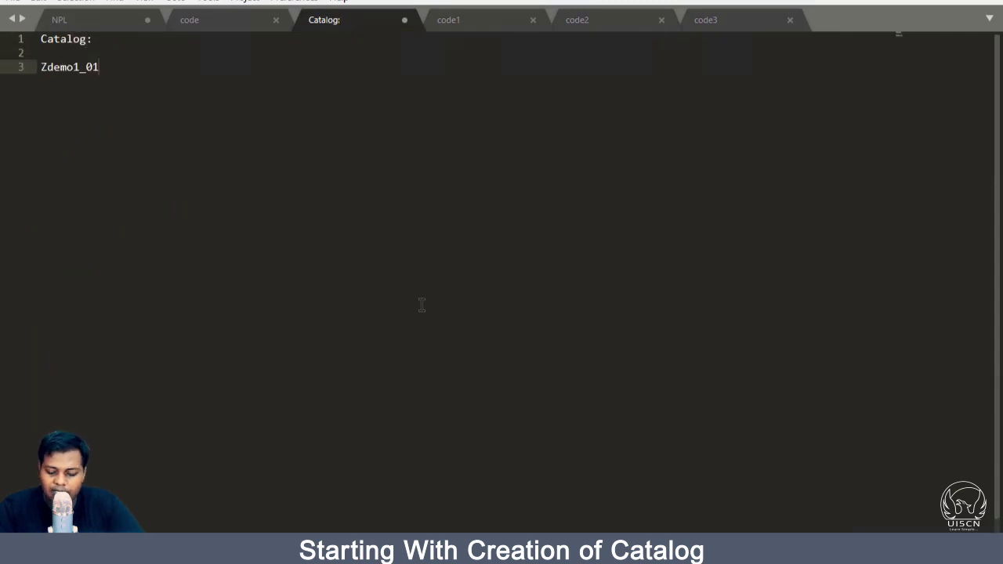
key(Left)
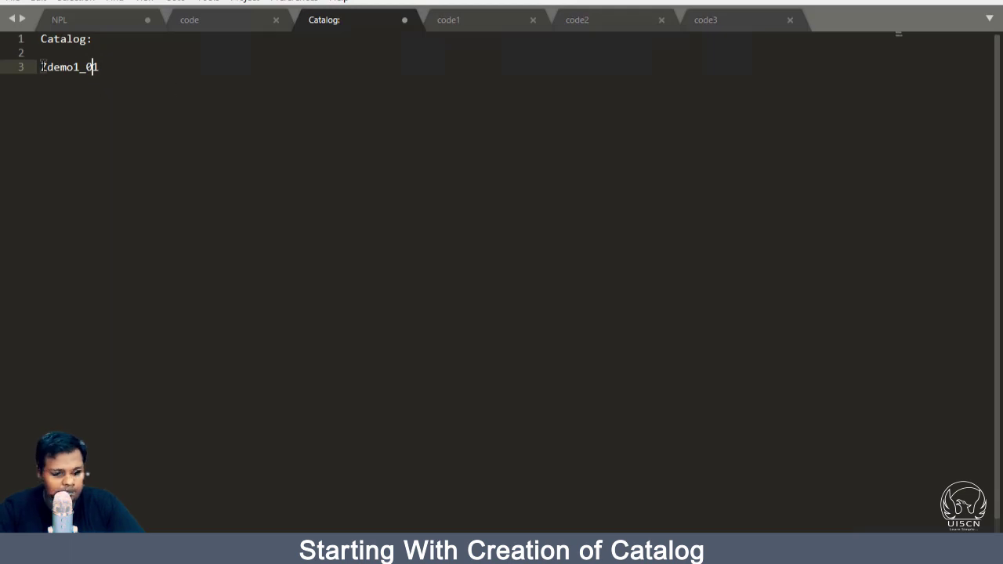